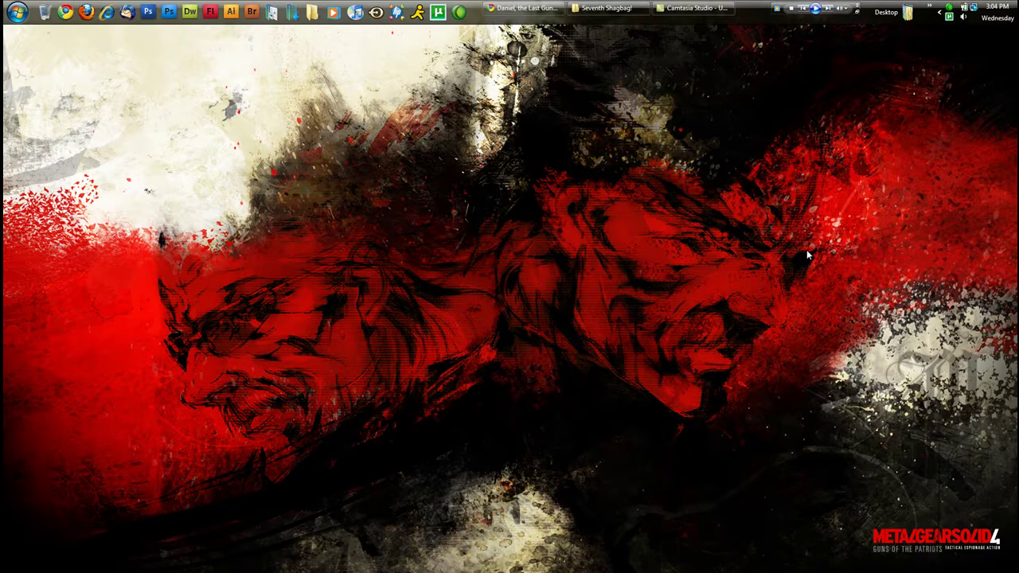
# Step: Launch Photoshop and open scan0002.jpg from the desktop
pyautogui.click(948, 9)
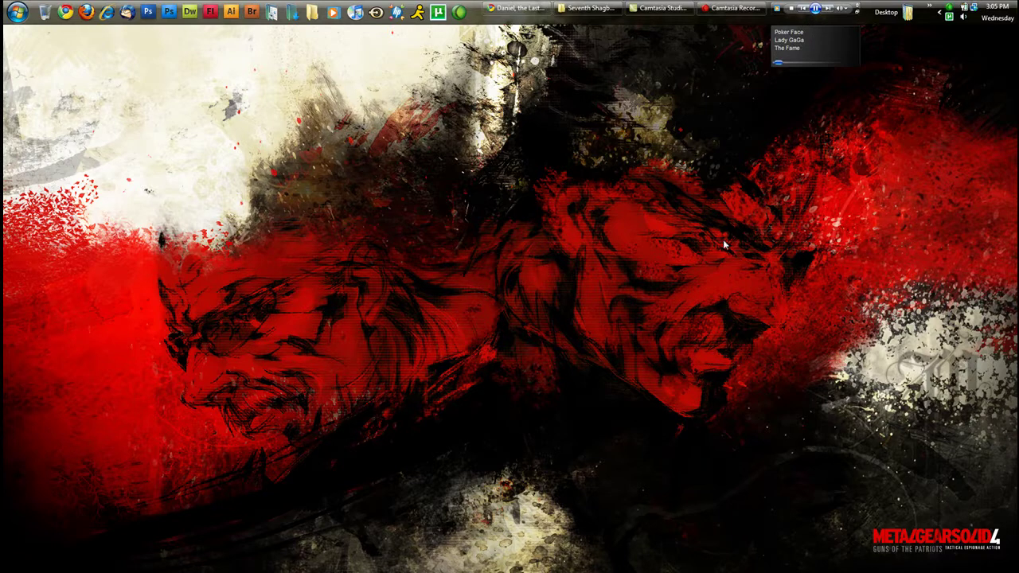
pyautogui.click(168, 11)
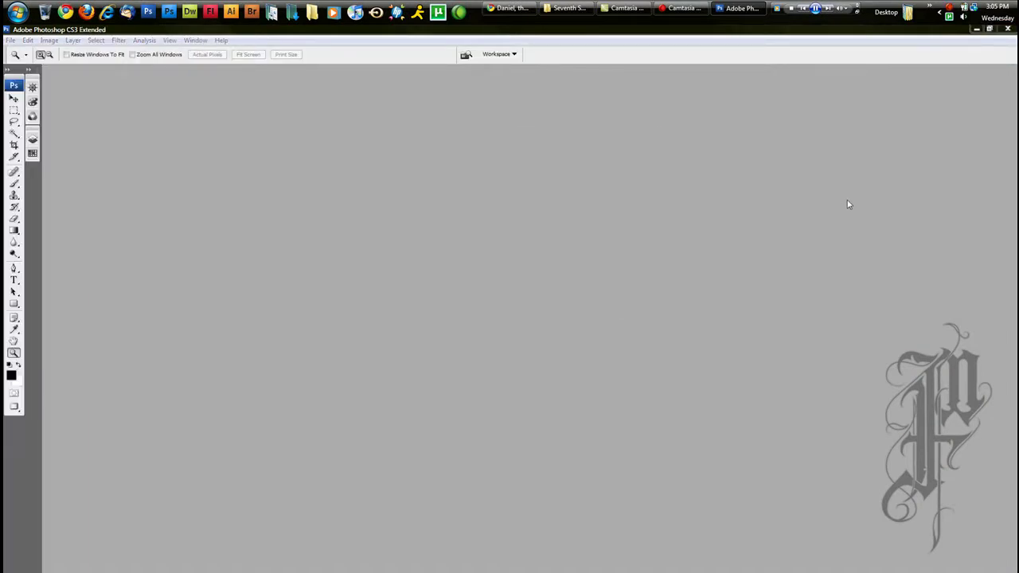
pyautogui.click(929, 8)
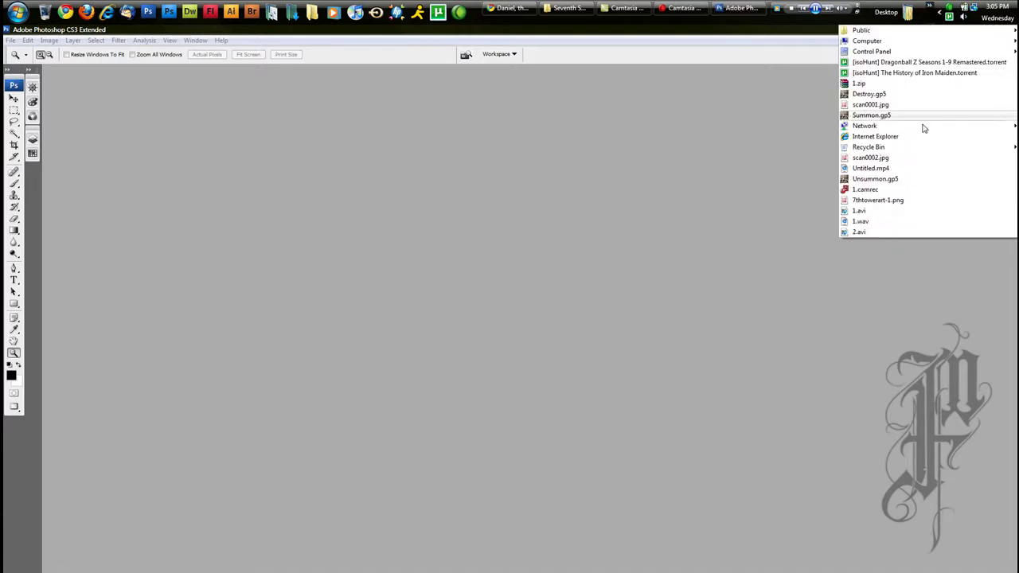
pyautogui.moveTo(883, 160); pyautogui.dragTo(786, 255)
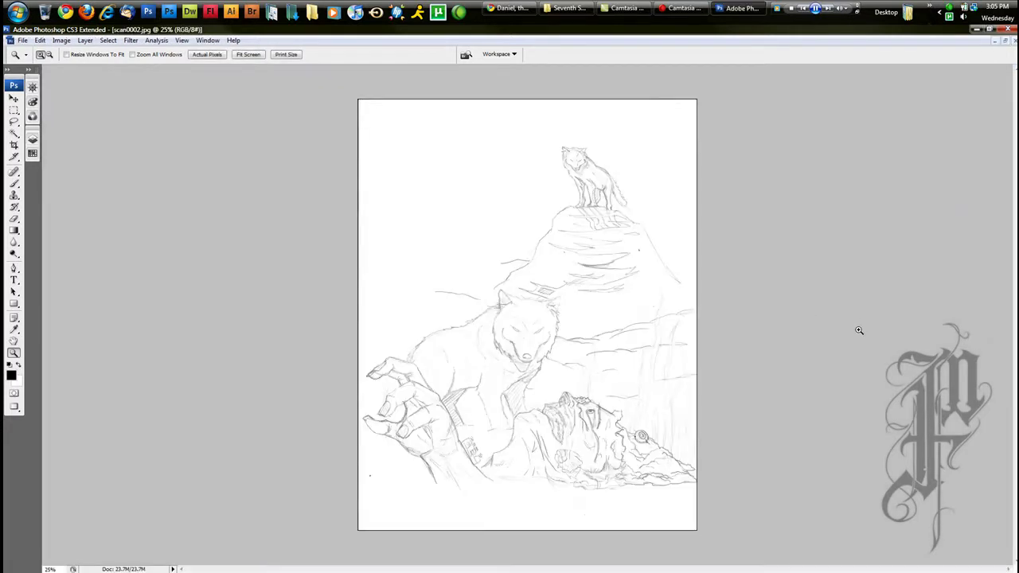
# Step: Switch to full-screen mode and darken the sketch's pencil lines with Levels by raising the black input level
pyautogui.press('f')
pyautogui.press('f')
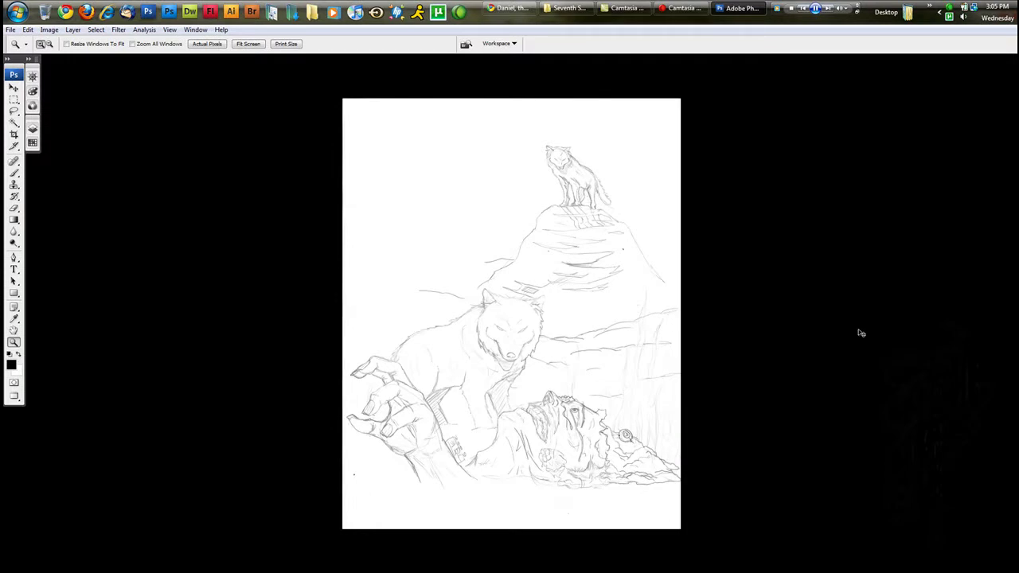
pyautogui.hotkey('ctrl', 'l')
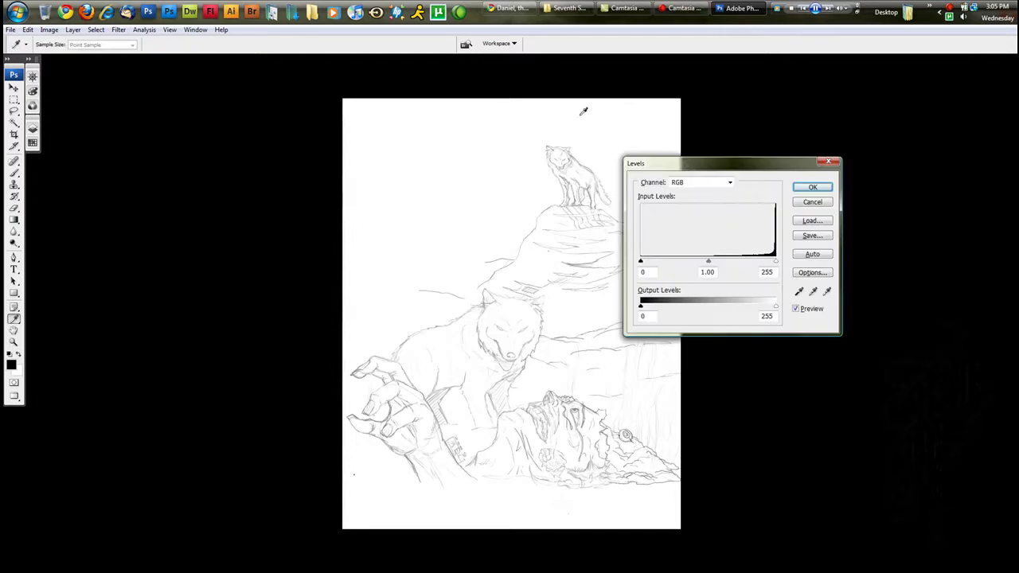
pyautogui.moveTo(641, 263); pyautogui.dragTo(754, 263)
pyautogui.click(812, 189)
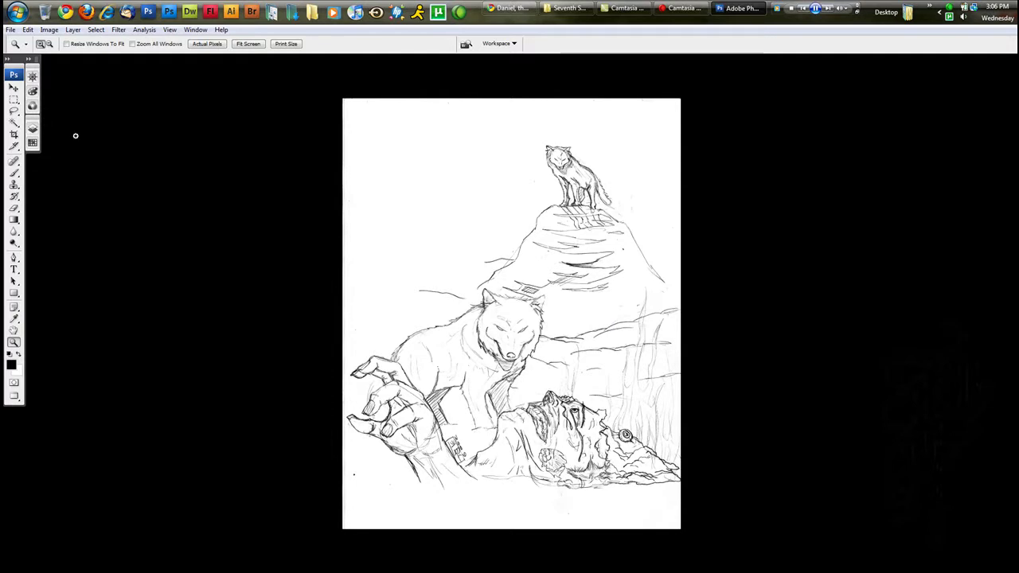
# Step: Convert the locked background into a regular layer, keeping the default name
pyautogui.click(32, 128)
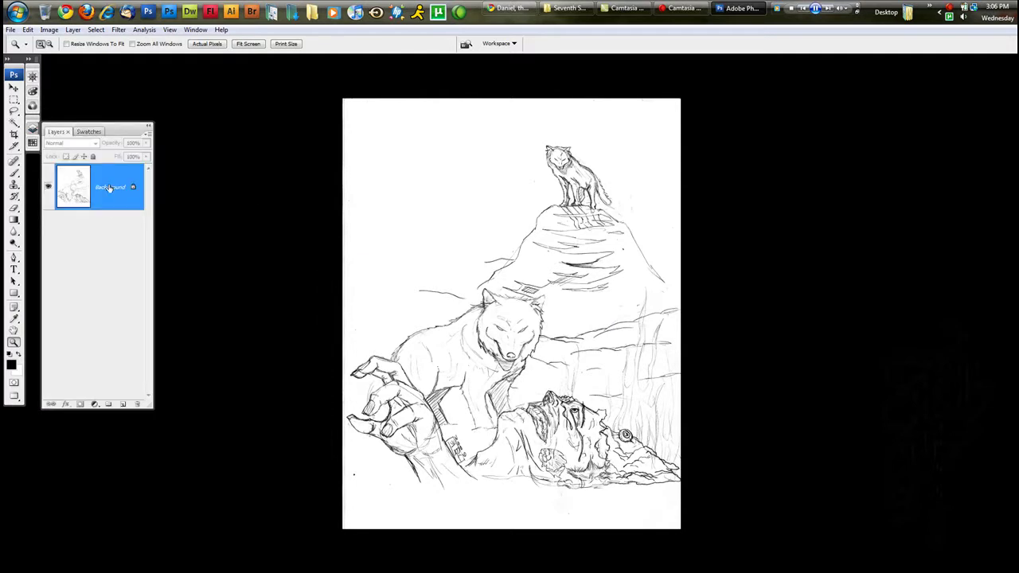
pyautogui.doubleClick(109, 188)
pyautogui.press('Return')
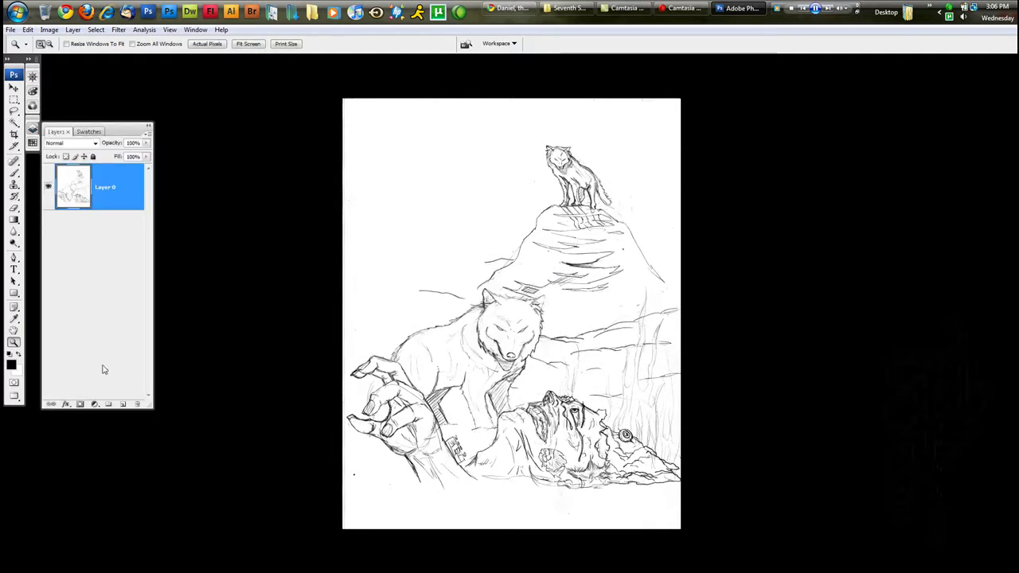
# Step: Add two new layers, place the first one beneath the sketch layer and fill it with white
pyautogui.click(123, 404)
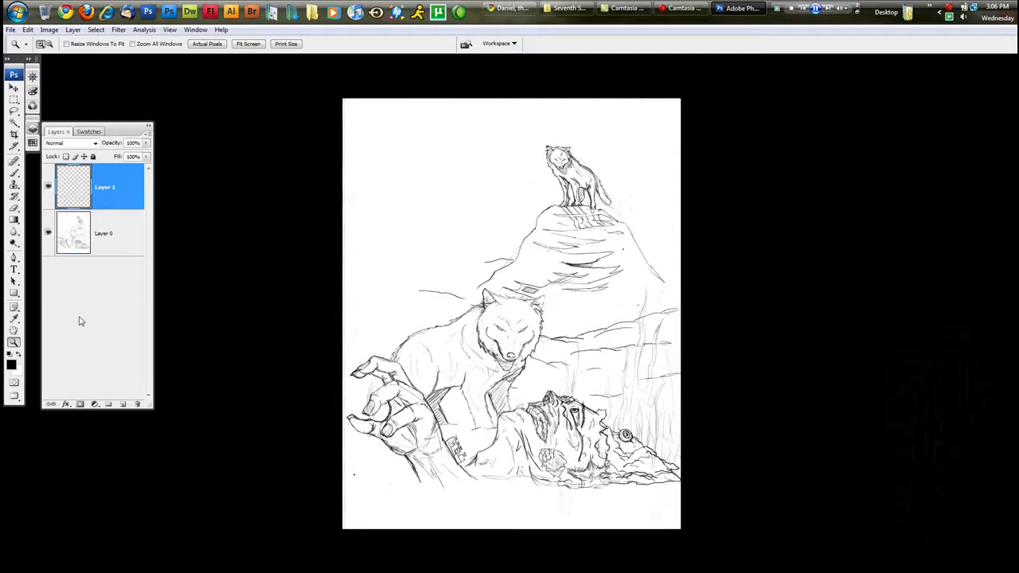
pyautogui.click(122, 404)
pyautogui.moveTo(112, 236); pyautogui.dragTo(120, 308)
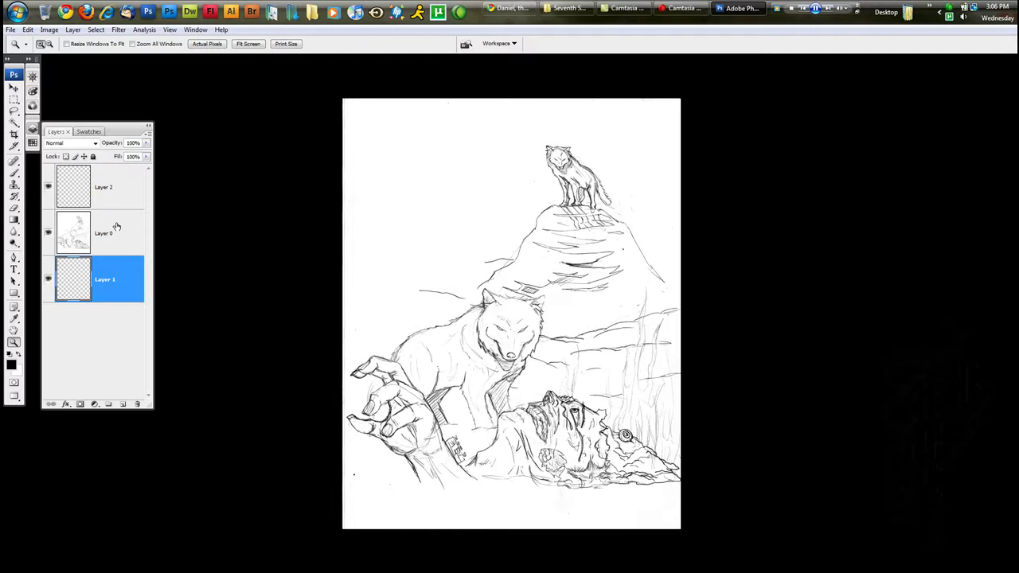
pyautogui.press('x')
pyautogui.hotkey('alt', 'BackSpace')
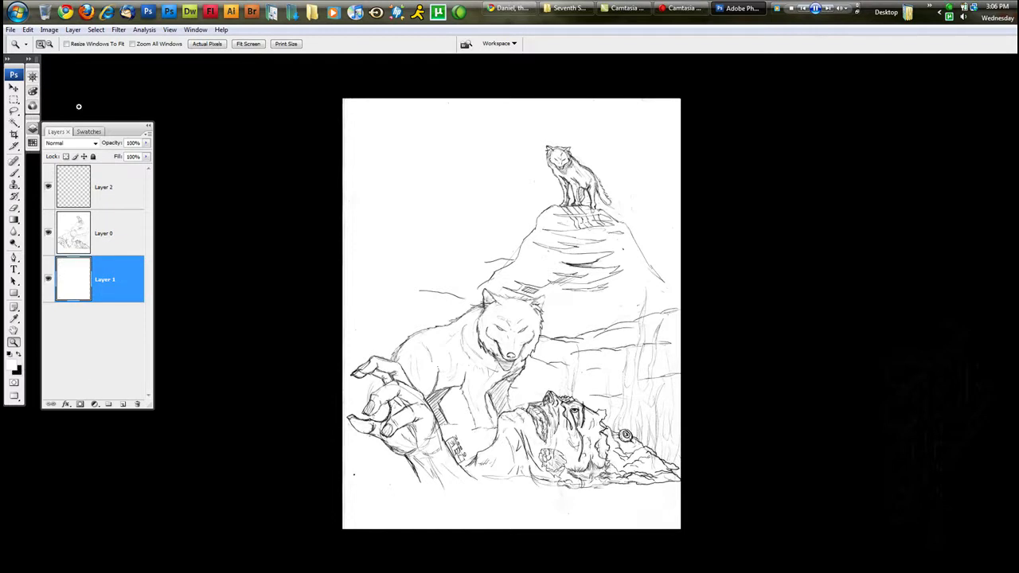
# Step: Rename the sketch layer to Art and the empty layer above it to Ink
pyautogui.click(104, 233)
pyautogui.doubleClick(105, 234)
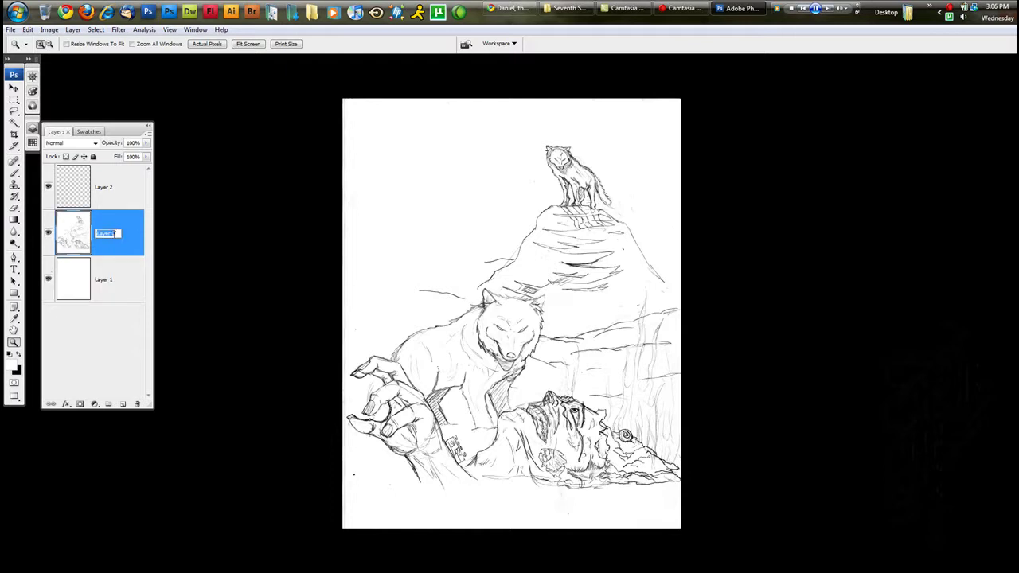
pyautogui.write('Art')
pyautogui.press('Return')
pyautogui.click(103, 189)
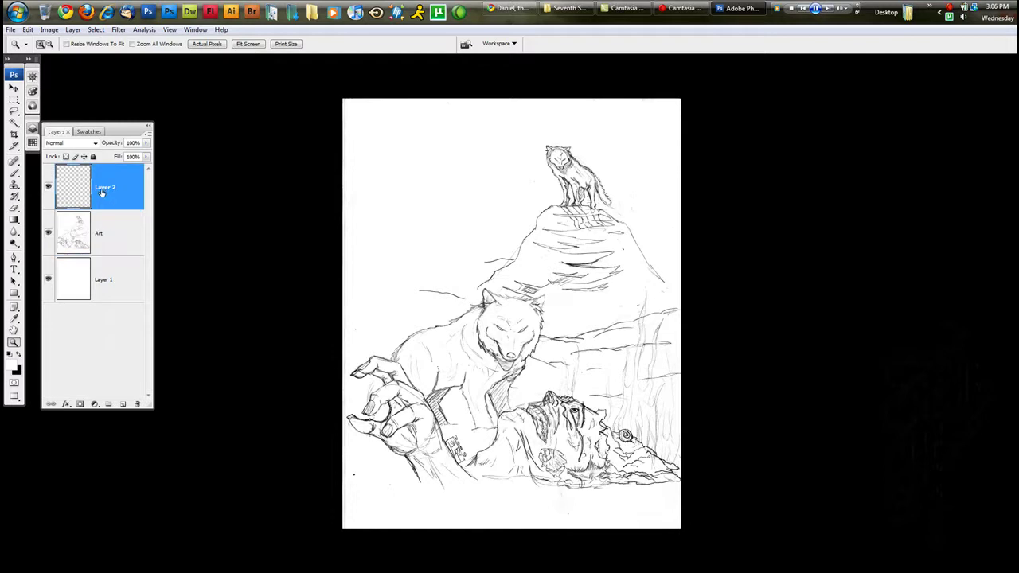
pyautogui.doubleClick(102, 190)
pyautogui.write('S')
pyautogui.press('Return')
# Step: Lower the Art layer's opacity to 48%
pyautogui.click(131, 247)
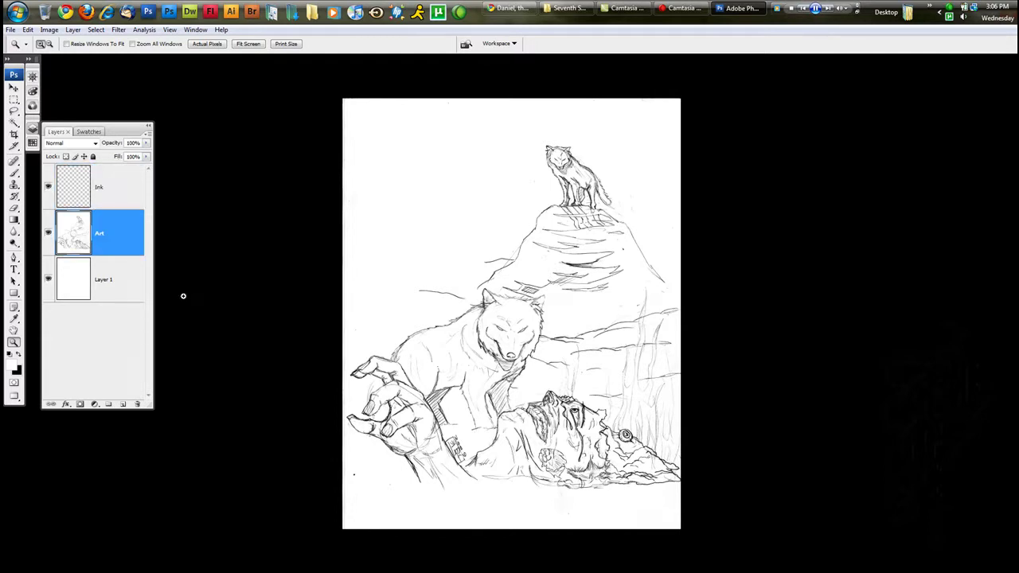
pyautogui.click(147, 143)
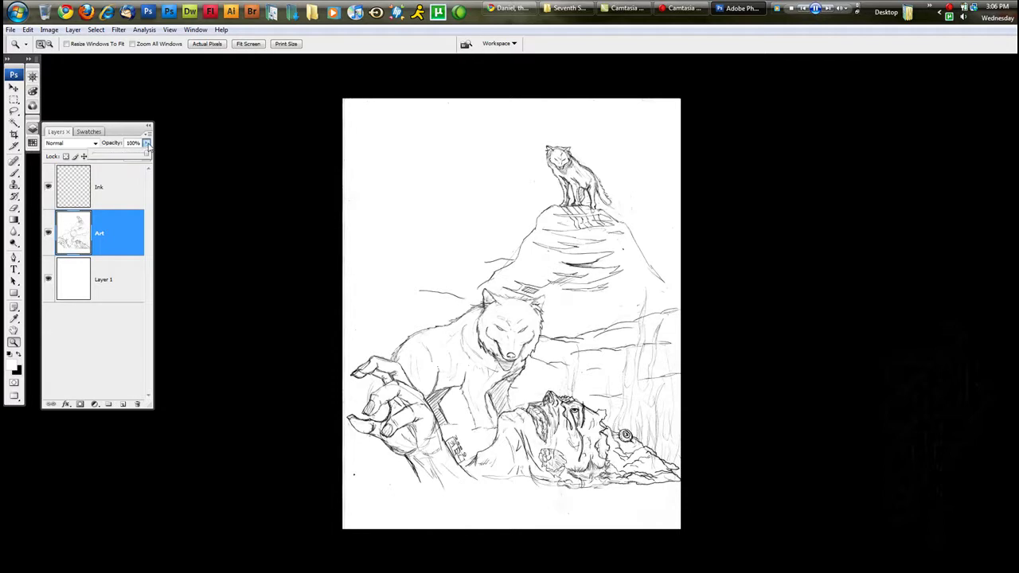
pyautogui.moveTo(148, 156); pyautogui.dragTo(119, 157)
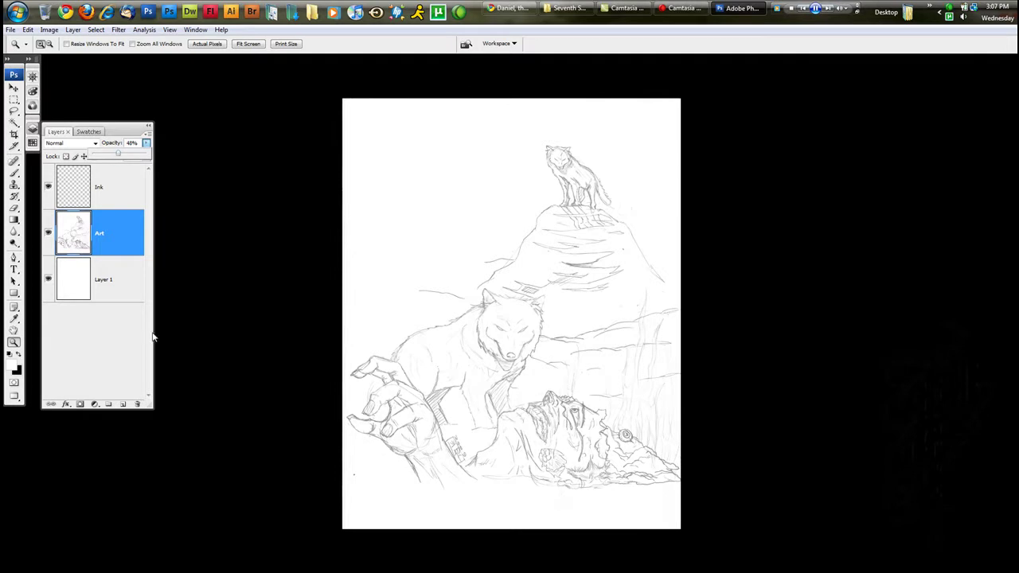
pyautogui.press('Return')
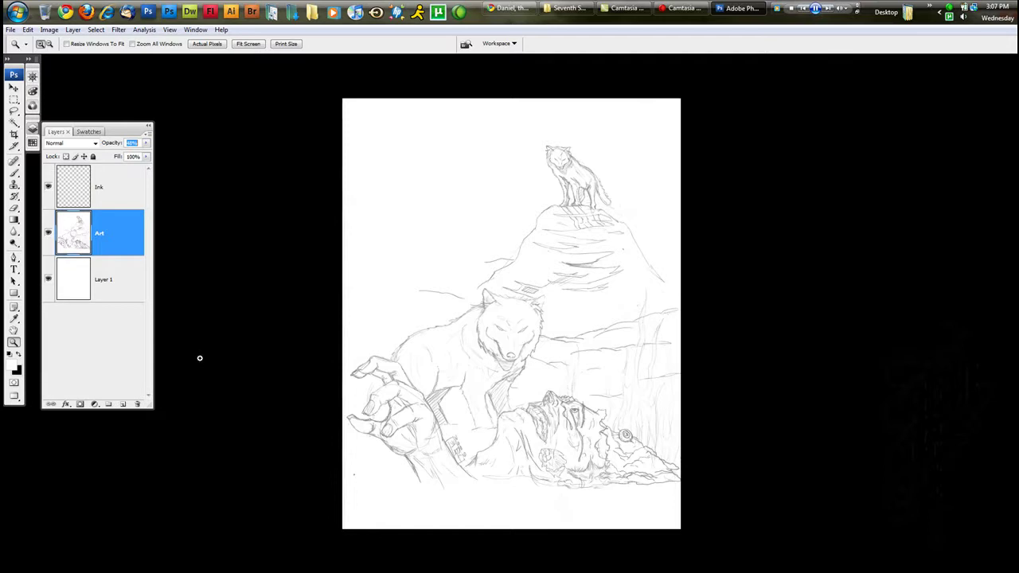
# Step: Make the Ink layer active and set the foreground color to black
pyautogui.click(107, 179)
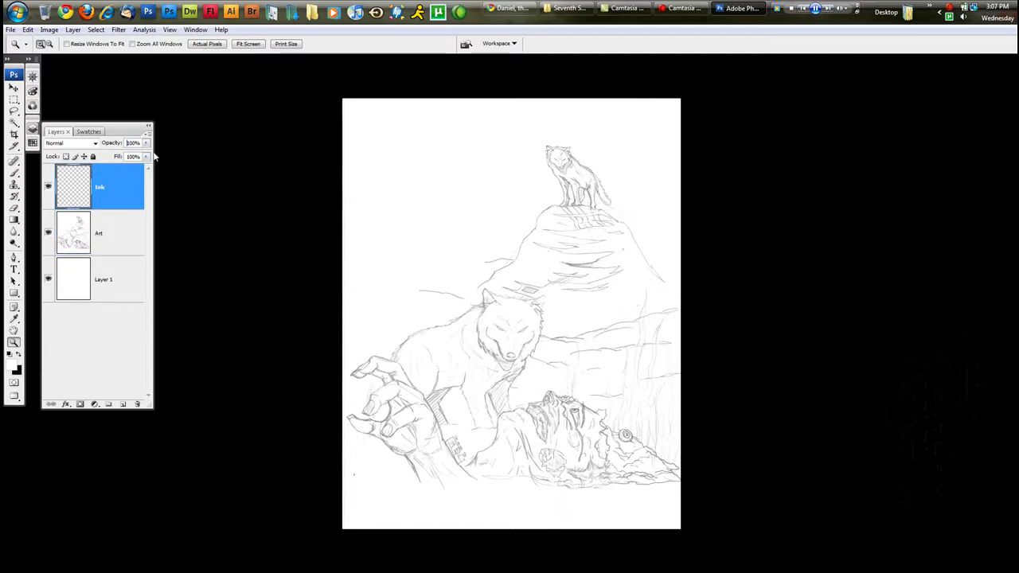
pyautogui.click(149, 125)
pyautogui.press('x')
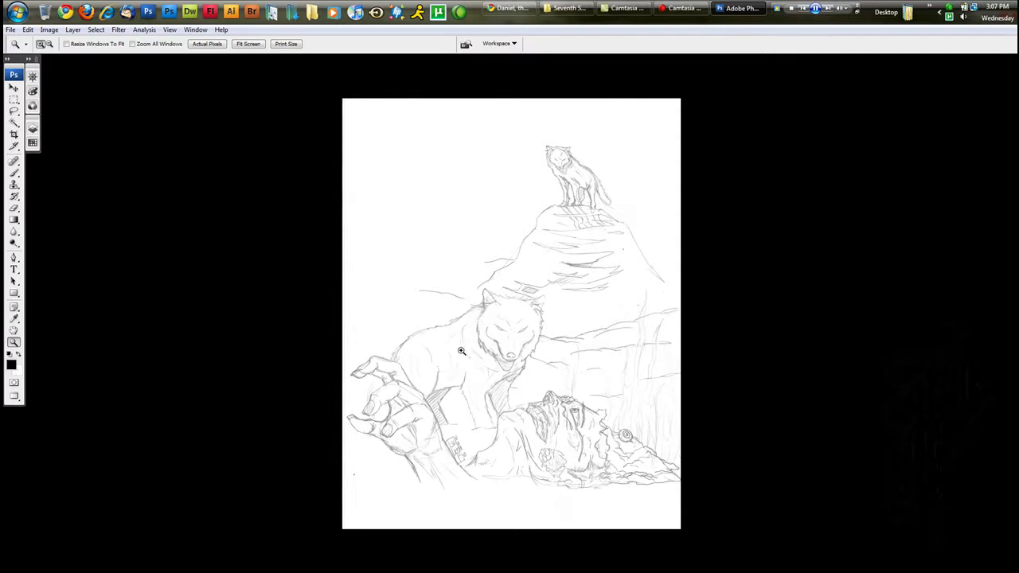
# Step: Set up the Brush tool at 6 px for inking the lying figure's face
pyautogui.moveTo(484, 358); pyautogui.dragTo(657, 491)
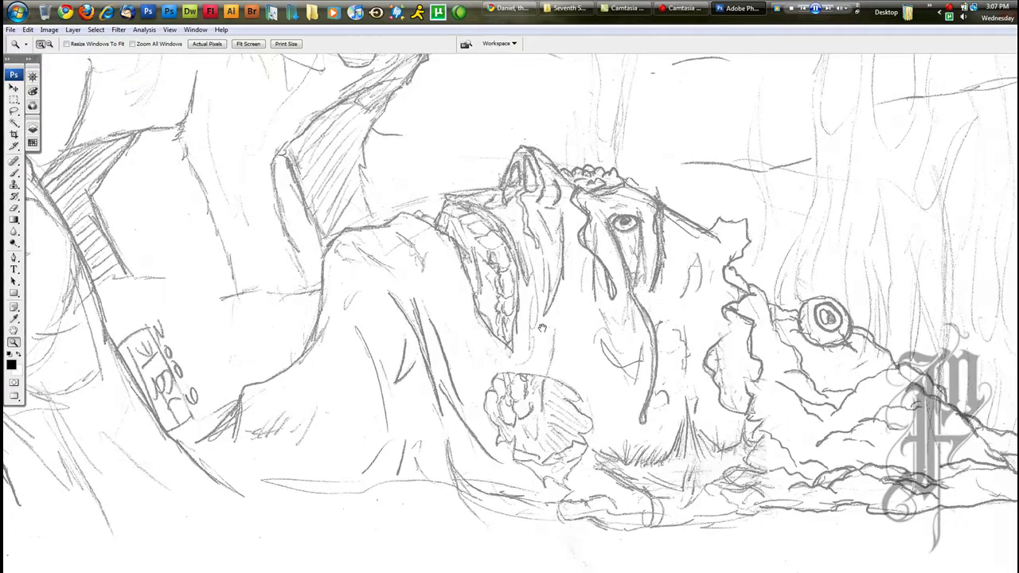
pyautogui.moveTo(541, 328); pyautogui.dragTo(500, 283)
pyautogui.click(500, 282)
pyautogui.moveTo(385, 185); pyautogui.dragTo(534, 339)
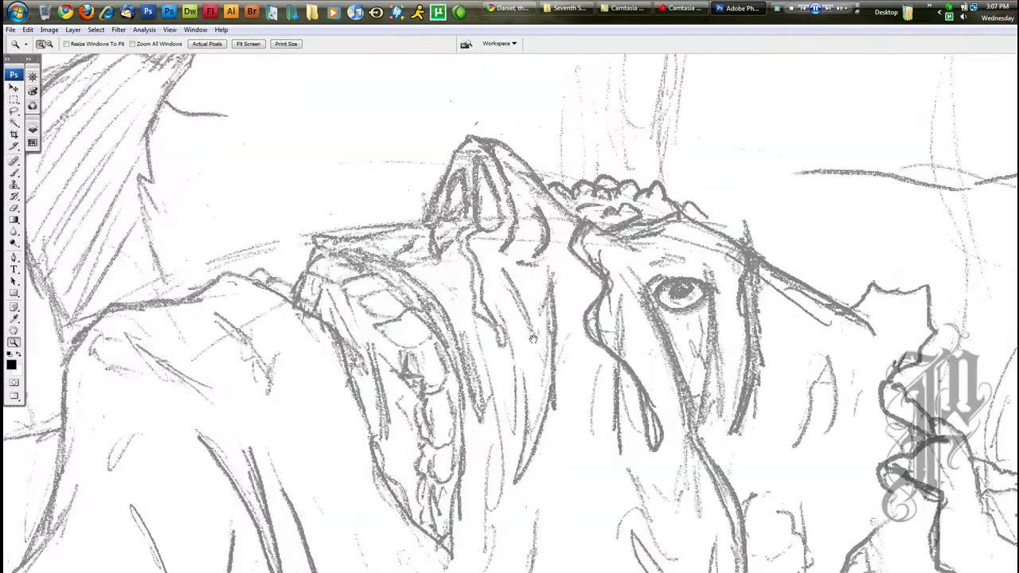
pyautogui.press('b')
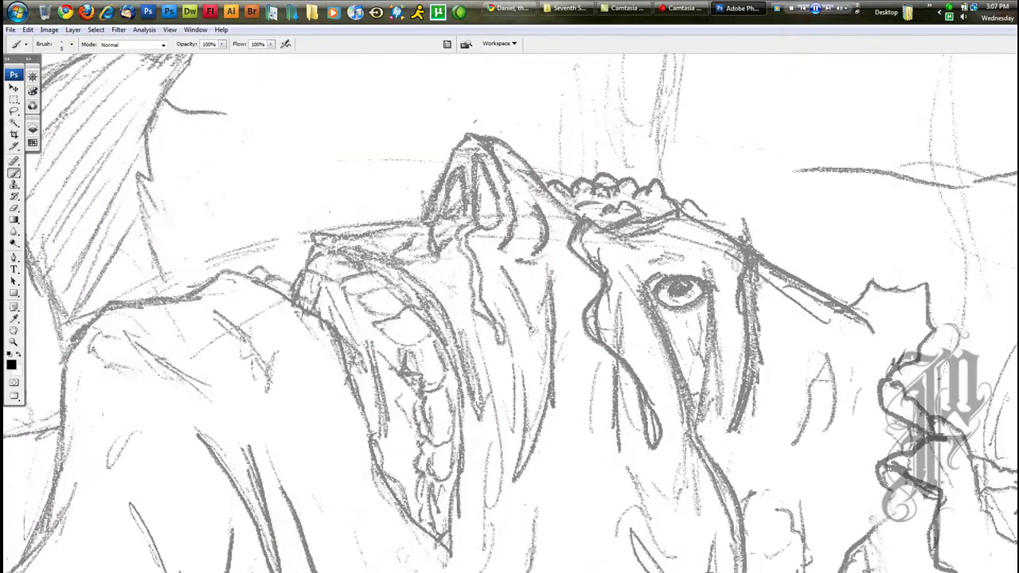
pyautogui.press(']')
pyautogui.press(']')
pyautogui.moveTo(530, 273); pyautogui.dragTo(548, 329)
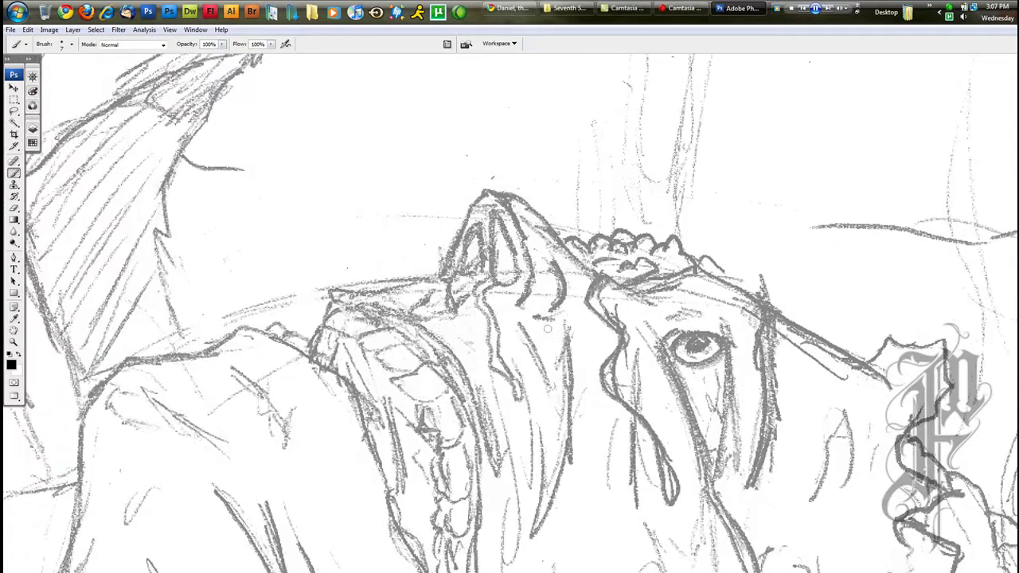
pyautogui.press('[')
pyautogui.moveTo(580, 319); pyautogui.dragTo(585, 292)
# Step: In the brush's Shape Dynamics, use Pen Pressure as the control for both size jitter and angle jitter
pyautogui.click(195, 30)
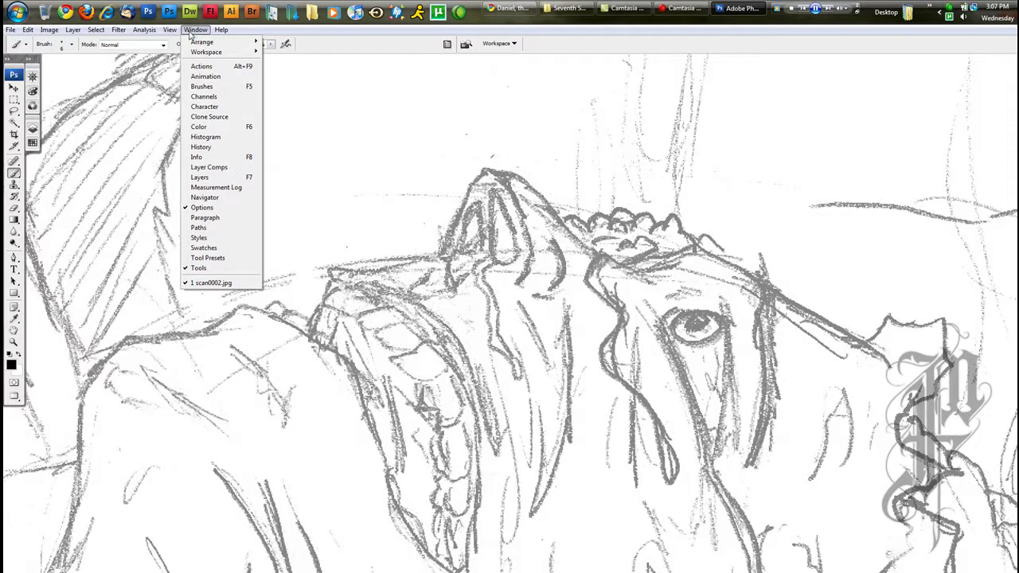
pyautogui.click(203, 87)
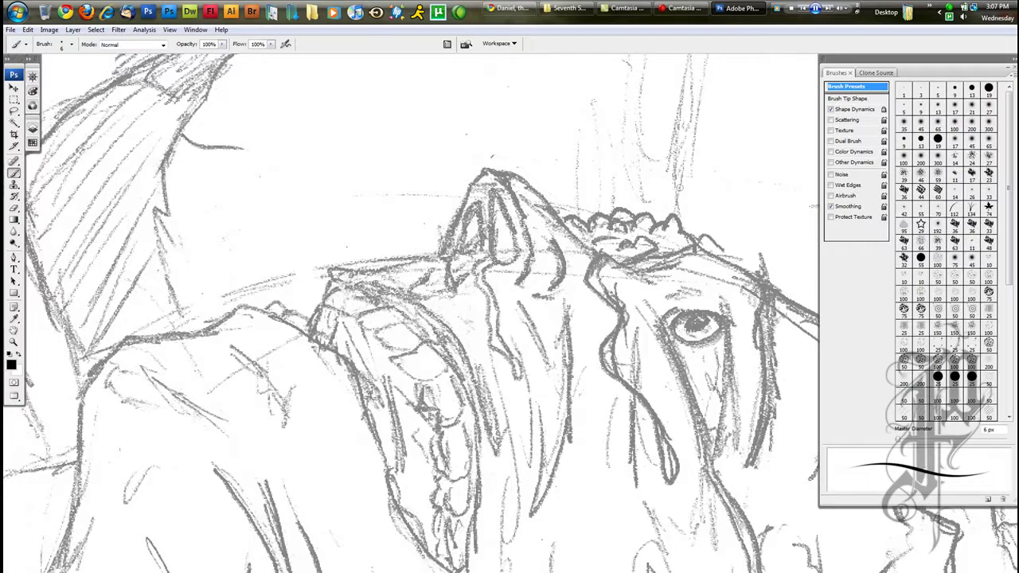
pyautogui.click(853, 110)
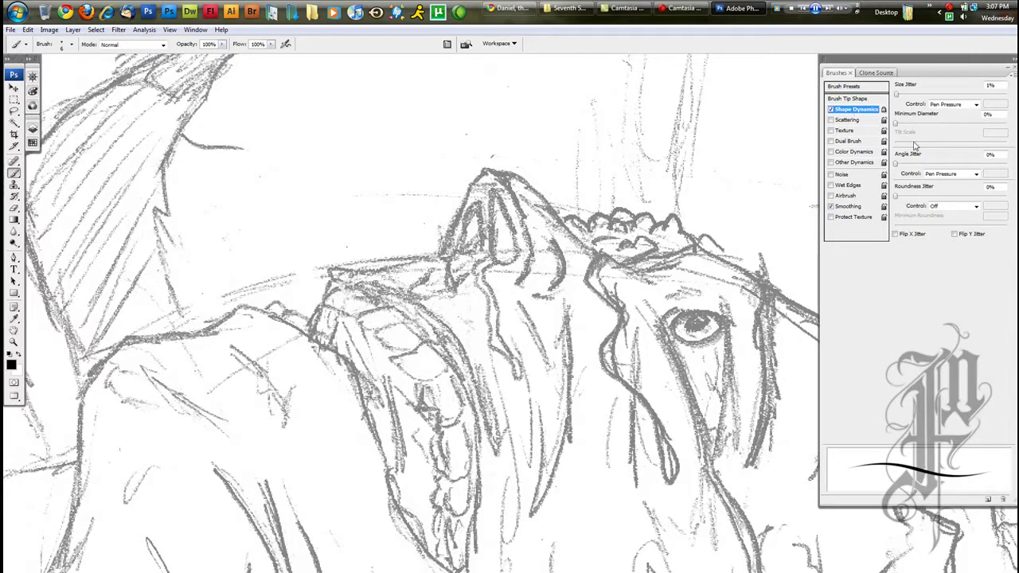
pyautogui.click(978, 105)
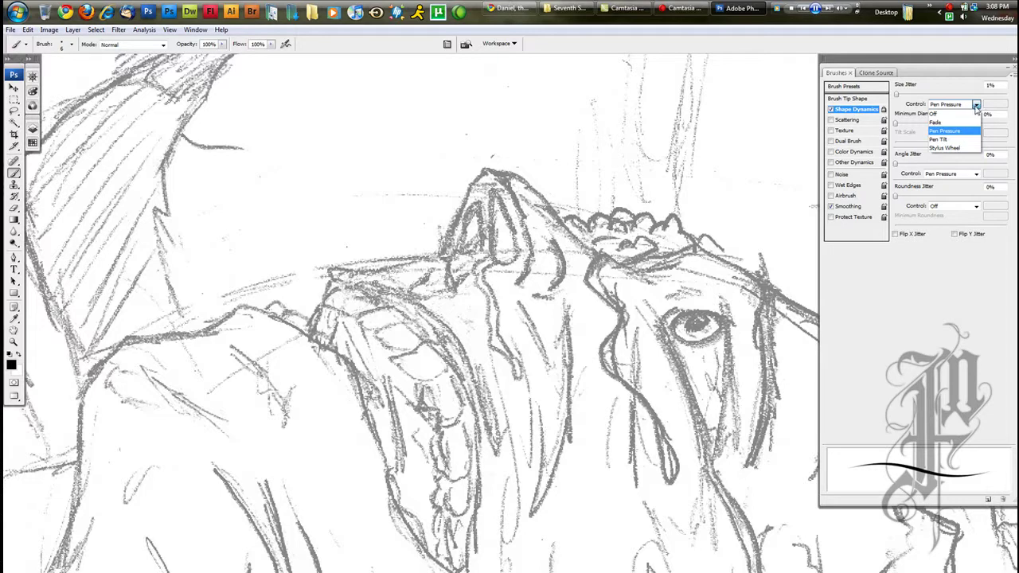
pyautogui.click(977, 107)
pyautogui.click(976, 173)
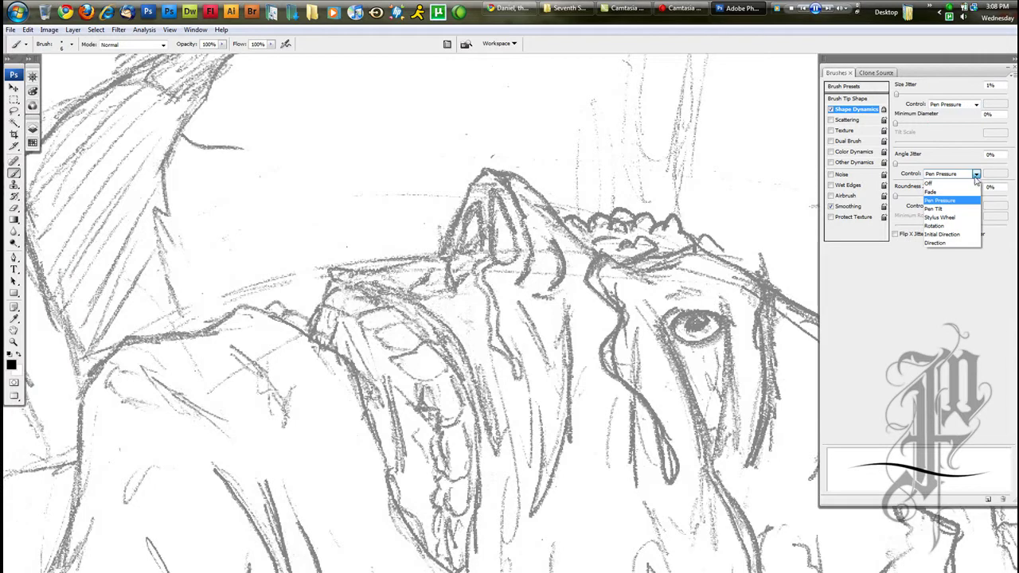
pyautogui.click(971, 200)
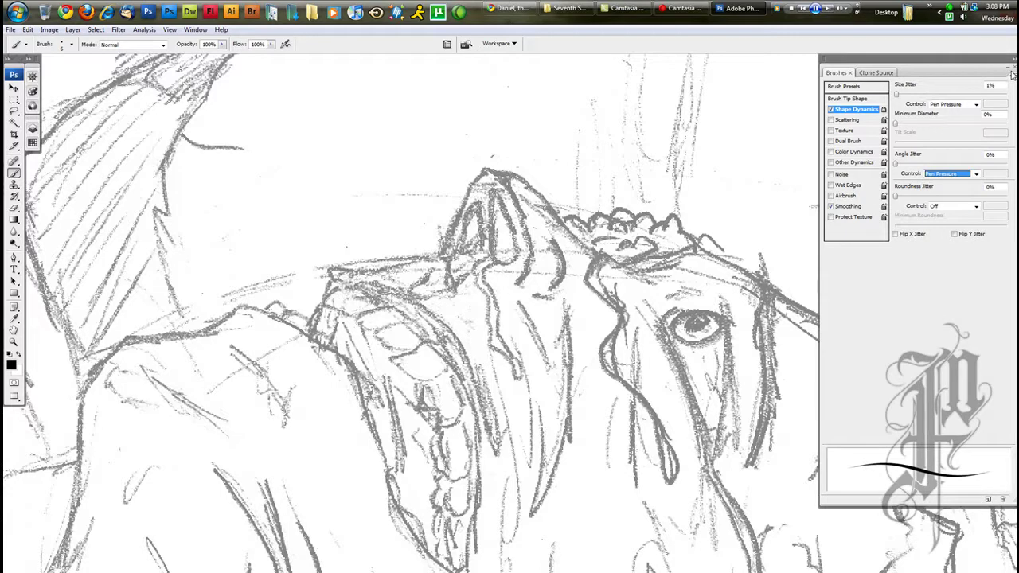
pyautogui.click(1013, 73)
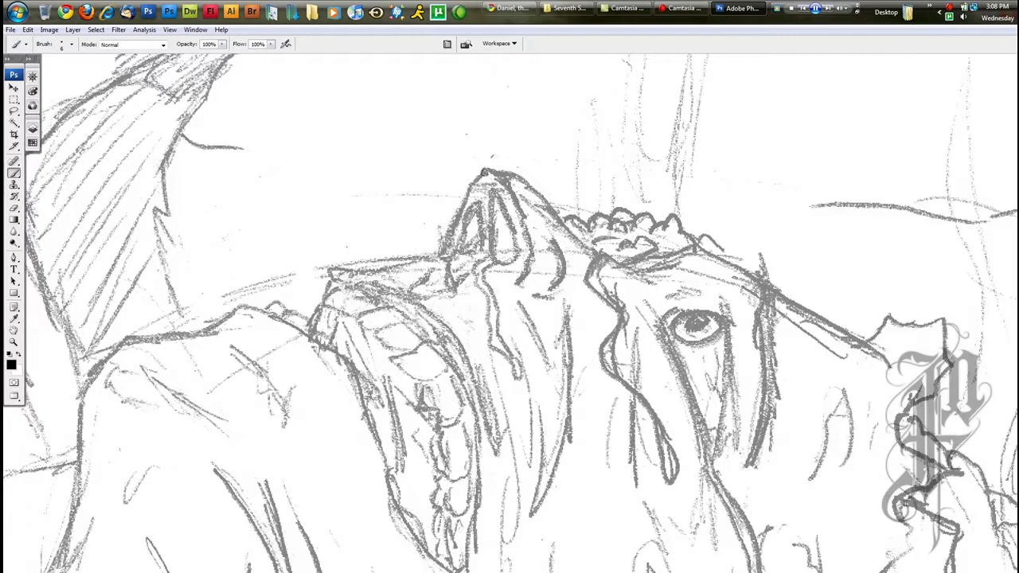
# Step: Ink the outline of the lying figure's nose and fill the crease beside the nostril with solid black
pyautogui.moveTo(484, 170); pyautogui.dragTo(444, 250)
pyautogui.moveTo(484, 170)
pyautogui.mouseDown()
pyautogui.moveTo(508, 187)
pyautogui.moveTo(524, 224)
pyautogui.moveTo(530, 255)
pyautogui.moveTo(517, 285)
pyautogui.mouseUp()
pyautogui.moveTo(545, 239)
pyautogui.mouseDown()
pyautogui.moveTo(562, 263)
pyautogui.moveTo(557, 285)
pyautogui.mouseUp()
pyautogui.moveTo(549, 232); pyautogui.dragTo(559, 251)
pyautogui.moveTo(523, 283)
pyautogui.mouseDown()
pyautogui.moveTo(536, 263)
pyautogui.moveTo(552, 267)
pyautogui.moveTo(551, 278)
pyautogui.moveTo(548, 266)
pyautogui.mouseUp()
pyautogui.moveTo(534, 279)
pyautogui.mouseDown()
pyautogui.moveTo(524, 284)
pyautogui.moveTo(550, 293)
pyautogui.moveTo(556, 266)
pyautogui.moveTo(559, 282)
pyautogui.moveTo(556, 271)
pyautogui.moveTo(531, 283)
pyautogui.moveTo(549, 275)
pyautogui.moveTo(546, 261)
pyautogui.mouseUp()
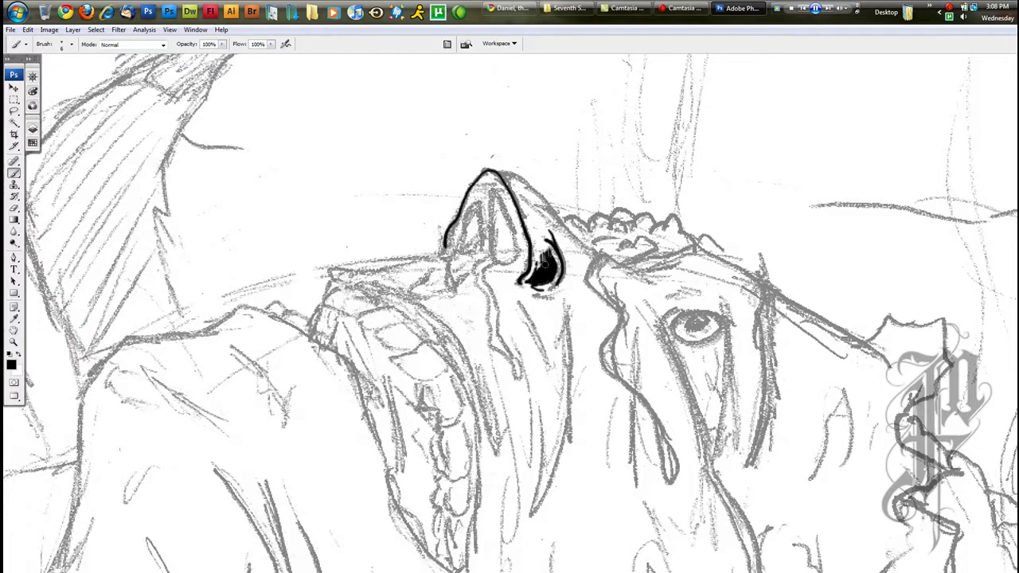
# Step: Outline both nostril openings of the lying figure's nose and fill them with solid black
pyautogui.moveTo(485, 191)
pyautogui.mouseDown()
pyautogui.moveTo(506, 211)
pyautogui.moveTo(512, 262)
pyautogui.moveTo(493, 233)
pyautogui.mouseUp()
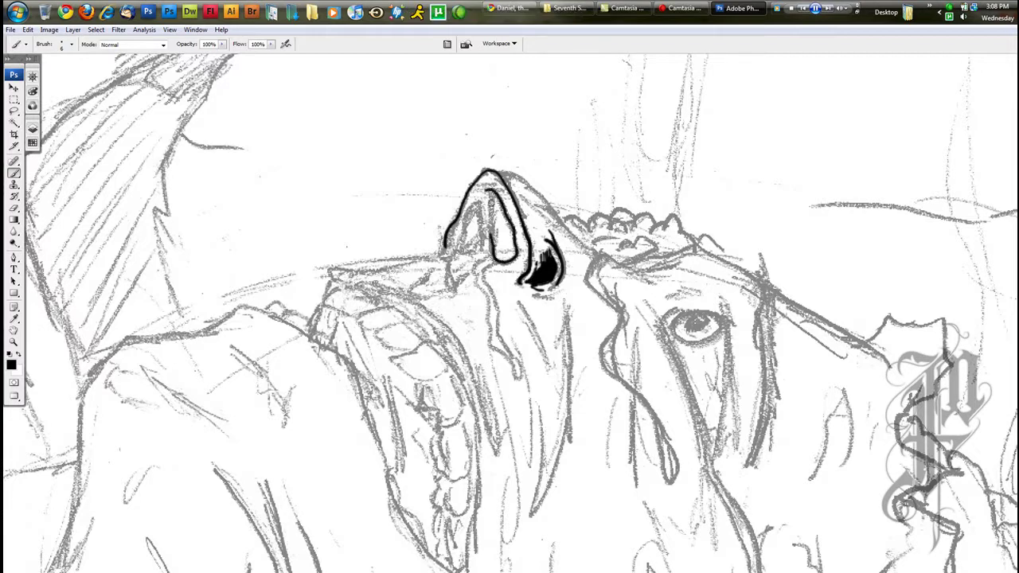
pyautogui.moveTo(492, 225)
pyautogui.mouseDown()
pyautogui.moveTo(495, 195)
pyautogui.moveTo(497, 254)
pyautogui.mouseUp()
pyautogui.moveTo(494, 243)
pyautogui.mouseDown()
pyautogui.moveTo(499, 261)
pyautogui.moveTo(498, 244)
pyautogui.moveTo(510, 258)
pyautogui.moveTo(495, 199)
pyautogui.mouseUp()
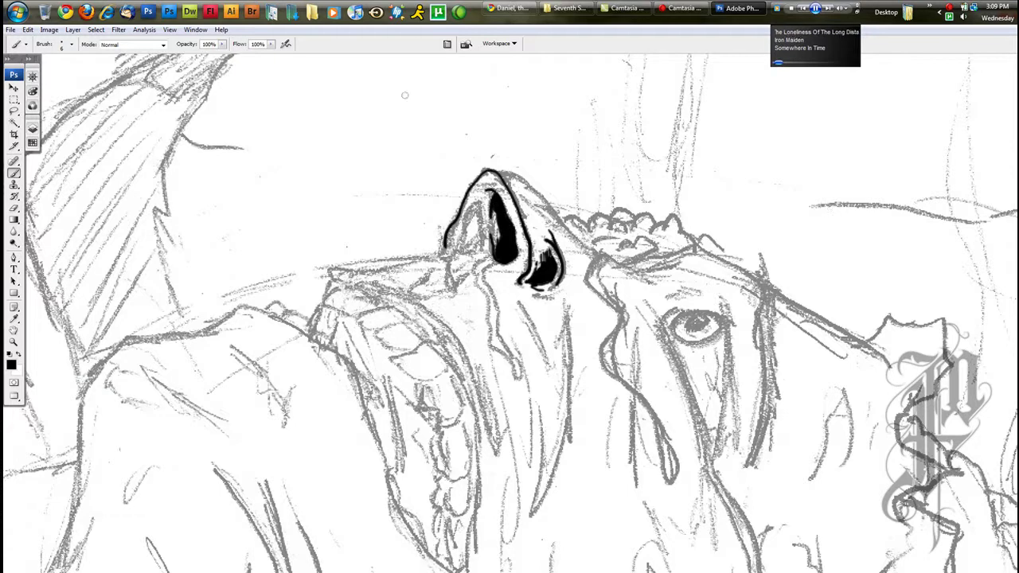
pyautogui.moveTo(479, 198); pyautogui.dragTo(459, 249)
pyautogui.moveTo(478, 202)
pyautogui.mouseDown()
pyautogui.moveTo(480, 246)
pyautogui.moveTo(459, 248)
pyautogui.moveTo(466, 235)
pyautogui.moveTo(476, 252)
pyautogui.moveTo(474, 214)
pyautogui.moveTo(473, 243)
pyautogui.mouseUp()
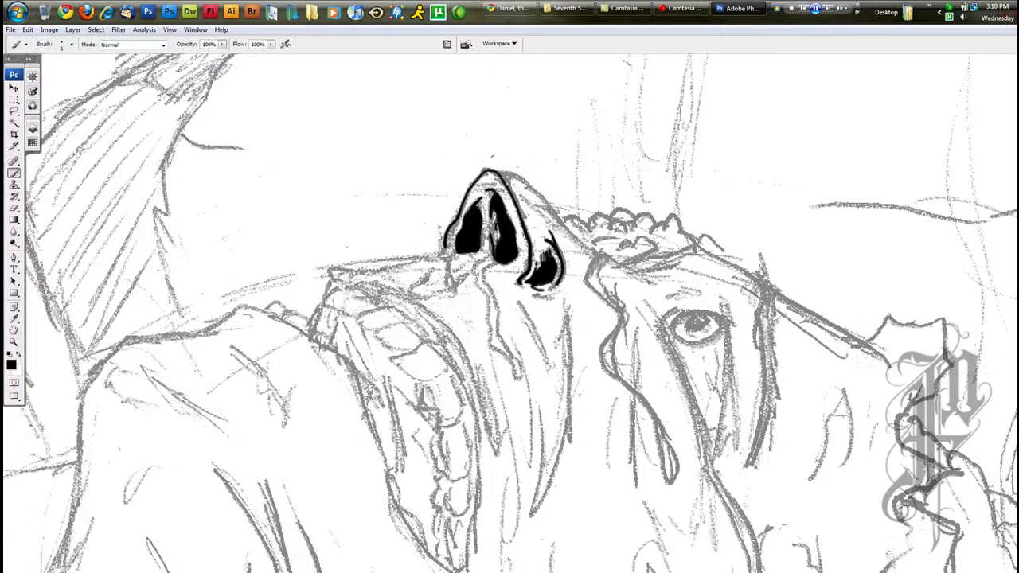
# Step: Ink the profile of the upper lip below the nose and outline the wavy drips running down from the nostrils
pyautogui.moveTo(508, 271); pyautogui.dragTo(524, 252)
pyautogui.moveTo(443, 253)
pyautogui.mouseDown()
pyautogui.moveTo(334, 271)
pyautogui.moveTo(324, 295)
pyautogui.mouseUp()
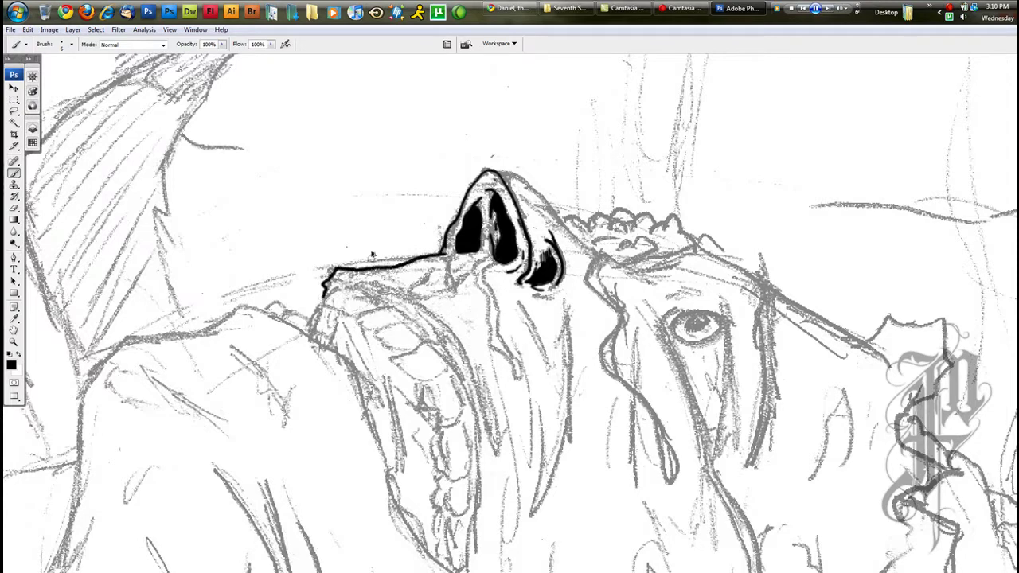
pyautogui.hotkey('ctrl', 'z')
pyautogui.moveTo(448, 253)
pyautogui.mouseDown()
pyautogui.moveTo(340, 269)
pyautogui.moveTo(318, 309)
pyautogui.mouseUp()
pyautogui.moveTo(491, 253)
pyautogui.mouseDown()
pyautogui.moveTo(475, 288)
pyautogui.moveTo(489, 342)
pyautogui.moveTo(516, 384)
pyautogui.moveTo(484, 275)
pyautogui.moveTo(501, 256)
pyautogui.moveTo(450, 257)
pyautogui.moveTo(443, 292)
pyautogui.moveTo(457, 301)
pyautogui.moveTo(455, 252)
pyautogui.moveTo(407, 288)
pyautogui.moveTo(443, 296)
pyautogui.moveTo(396, 277)
pyautogui.mouseUp()
pyautogui.moveTo(451, 244); pyautogui.dragTo(588, 153)
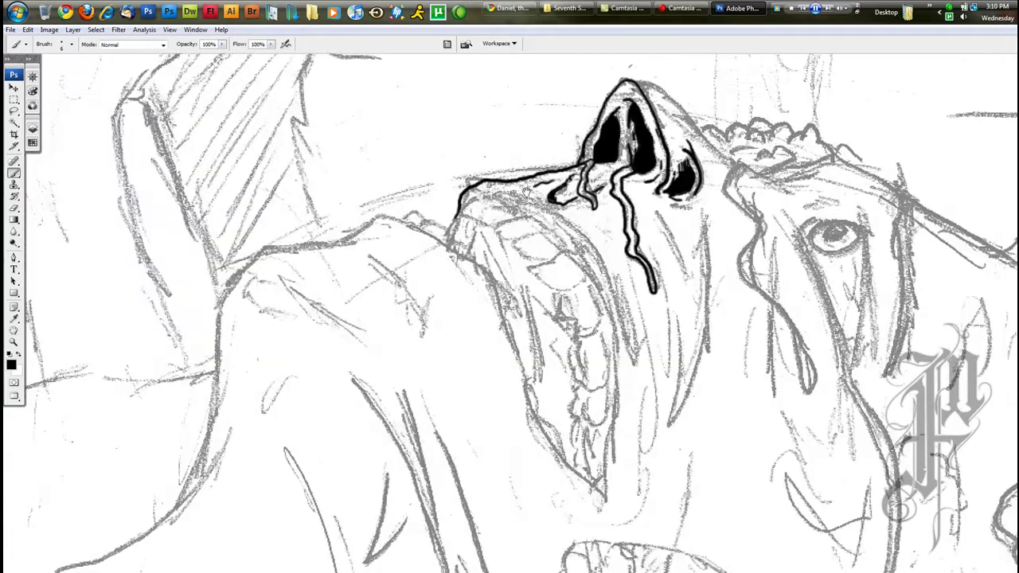
# Step: Ink the outer contour from the chin down the throat to the base of the neck with a 7 px brush
pyautogui.moveTo(429, 233)
pyautogui.mouseDown()
pyautogui.moveTo(379, 217)
pyautogui.moveTo(332, 244)
pyautogui.moveTo(455, 235)
pyautogui.moveTo(376, 241)
pyautogui.moveTo(340, 265)
pyautogui.moveTo(310, 310)
pyautogui.moveTo(307, 396)
pyautogui.mouseUp()
pyautogui.moveTo(444, 314); pyautogui.dragTo(487, 290)
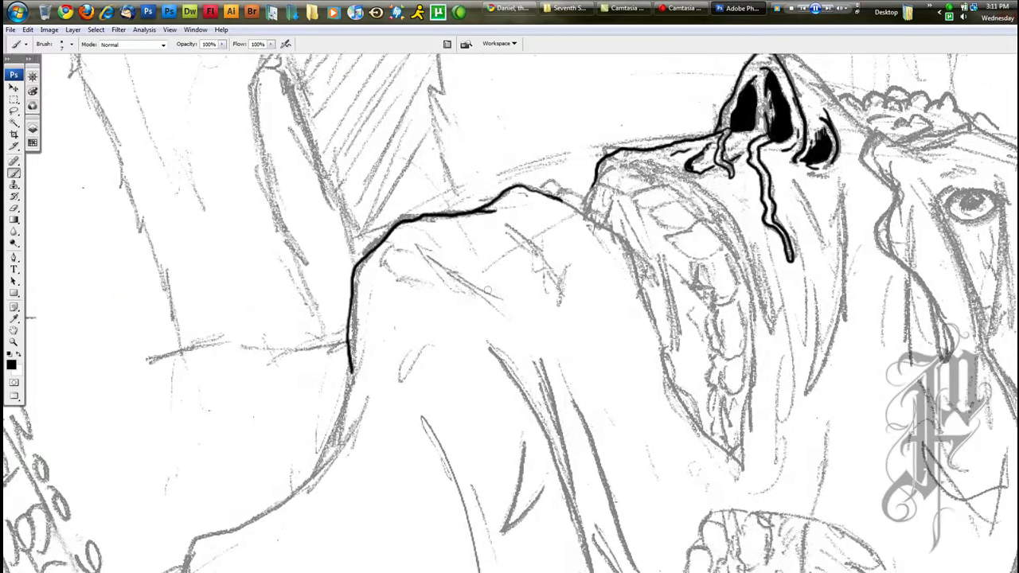
pyautogui.hotkey('ctrl', 'z')
pyautogui.moveTo(495, 211)
pyautogui.mouseDown()
pyautogui.moveTo(397, 219)
pyautogui.moveTo(366, 253)
pyautogui.moveTo(349, 388)
pyautogui.mouseUp()
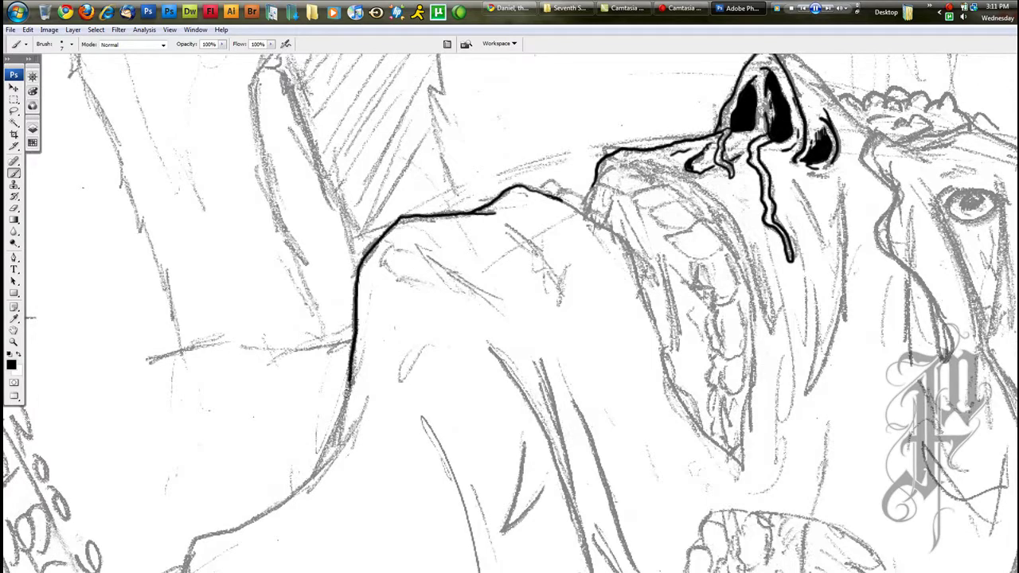
pyautogui.moveTo(372, 319); pyautogui.dragTo(442, 201)
pyautogui.moveTo(436, 226); pyautogui.dragTo(376, 364)
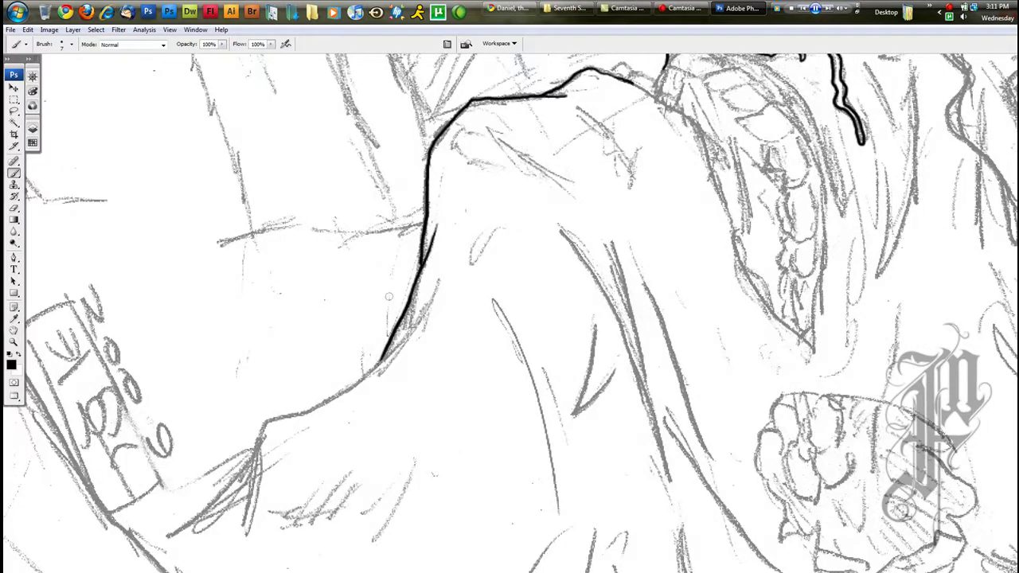
pyautogui.moveTo(415, 290)
pyautogui.mouseDown()
pyautogui.moveTo(479, 223)
pyautogui.moveTo(470, 264)
pyautogui.moveTo(323, 389)
pyautogui.moveTo(308, 454)
pyautogui.mouseUp()
pyautogui.moveTo(323, 384); pyautogui.dragTo(228, 464)
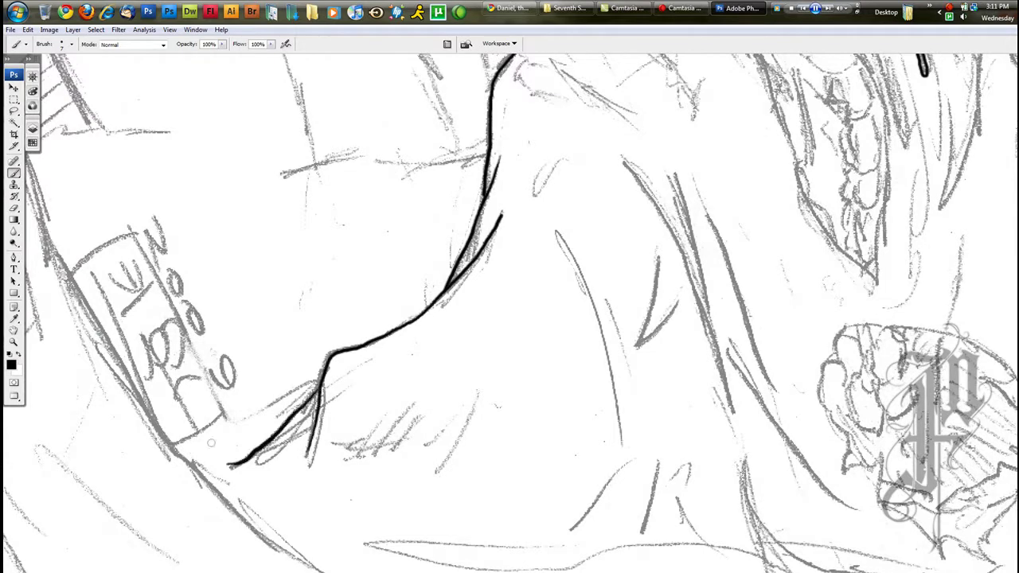
# Step: Ink the short creases and shading marks at the base of the neck and the thin folds on the throat
pyautogui.moveTo(386, 357)
pyautogui.mouseDown()
pyautogui.moveTo(337, 396)
pyautogui.moveTo(355, 396)
pyautogui.moveTo(389, 406)
pyautogui.mouseUp()
pyautogui.moveTo(333, 440); pyautogui.dragTo(435, 437)
pyautogui.moveTo(363, 451)
pyautogui.mouseDown()
pyautogui.moveTo(389, 428)
pyautogui.moveTo(442, 434)
pyautogui.moveTo(461, 422)
pyautogui.moveTo(437, 473)
pyautogui.mouseUp()
pyautogui.moveTo(440, 304); pyautogui.dragTo(477, 283)
pyautogui.moveTo(549, 240); pyautogui.dragTo(547, 256)
pyautogui.moveTo(562, 296); pyautogui.dragTo(571, 329)
pyautogui.moveTo(570, 335); pyautogui.dragTo(536, 368)
pyautogui.moveTo(557, 234); pyautogui.dragTo(623, 450)
pyautogui.moveTo(607, 304); pyautogui.dragTo(628, 374)
pyautogui.moveTo(656, 283)
pyautogui.mouseDown()
pyautogui.moveTo(530, 315)
pyautogui.moveTo(510, 376)
pyautogui.moveTo(549, 344)
pyautogui.mouseUp()
pyautogui.moveTo(549, 344); pyautogui.dragTo(495, 398)
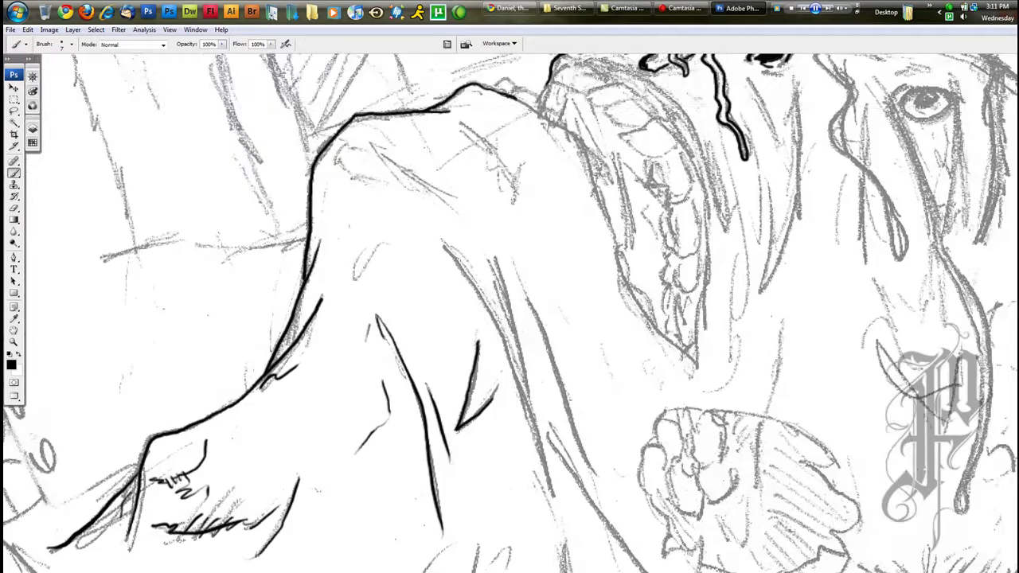
# Step: Ink the long tapered fold lines running down the neck from beneath the jaw
pyautogui.moveTo(359, 276); pyautogui.dragTo(379, 242)
pyautogui.moveTo(443, 244)
pyautogui.mouseDown()
pyautogui.moveTo(495, 315)
pyautogui.moveTo(522, 394)
pyautogui.mouseUp()
pyautogui.moveTo(497, 263); pyautogui.dragTo(527, 390)
pyautogui.moveTo(527, 297); pyautogui.dragTo(592, 468)
pyautogui.moveTo(550, 374); pyautogui.dragTo(446, 195)
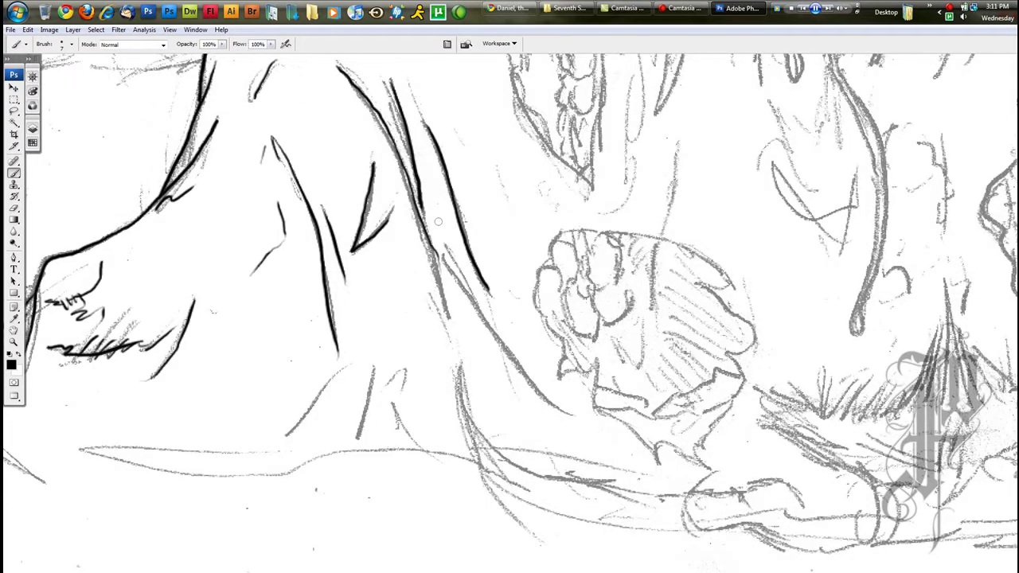
pyautogui.moveTo(449, 254)
pyautogui.mouseDown()
pyautogui.moveTo(580, 427)
pyautogui.moveTo(610, 432)
pyautogui.mouseUp()
pyautogui.moveTo(495, 58); pyautogui.dragTo(454, 299)
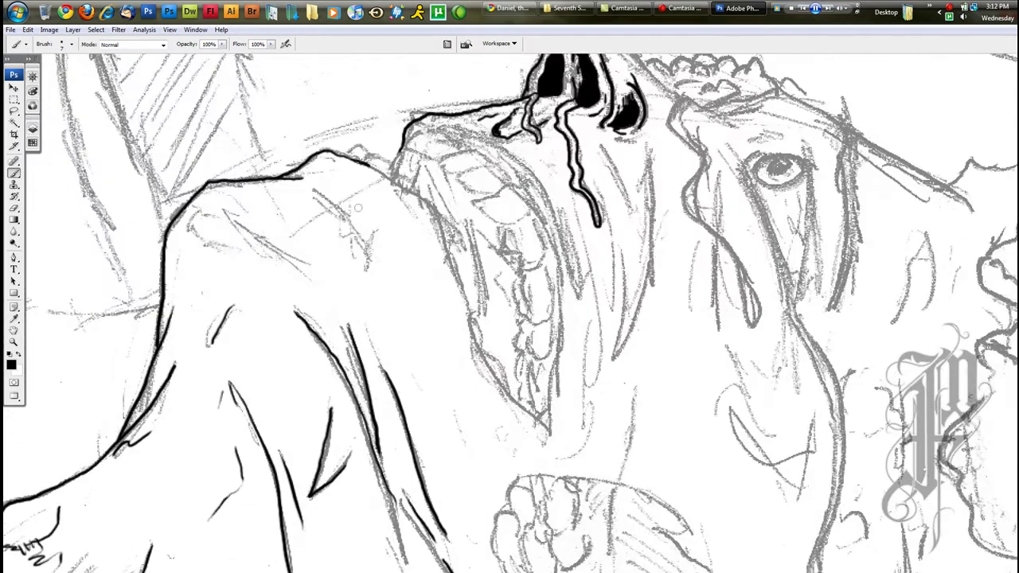
# Step: Ink the short crease lines on the chin and under the jaw
pyautogui.moveTo(316, 190)
pyautogui.mouseDown()
pyautogui.moveTo(345, 215)
pyautogui.moveTo(377, 280)
pyautogui.mouseUp()
pyautogui.moveTo(340, 226); pyautogui.dragTo(366, 240)
pyautogui.moveTo(213, 219)
pyautogui.mouseDown()
pyautogui.moveTo(240, 236)
pyautogui.moveTo(281, 296)
pyautogui.mouseUp()
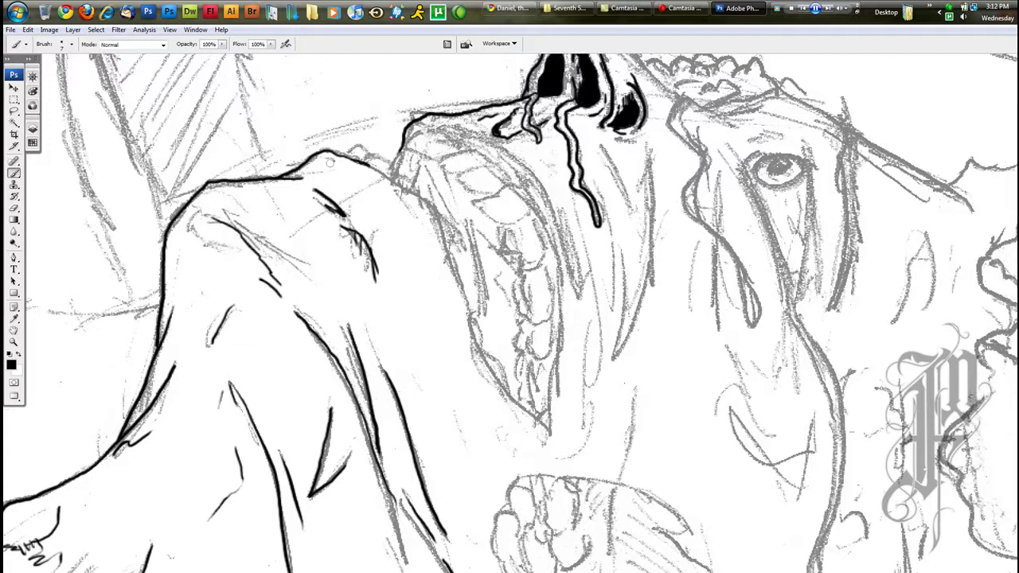
# Step: Ink the cracked edges of the open mouth along the lower lip, around the corner and up the upper lip
pyautogui.moveTo(314, 164)
pyautogui.mouseDown()
pyautogui.moveTo(341, 163)
pyautogui.moveTo(392, 189)
pyautogui.moveTo(404, 267)
pyautogui.mouseUp()
pyautogui.moveTo(394, 183)
pyautogui.mouseDown()
pyautogui.moveTo(406, 208)
pyautogui.moveTo(424, 199)
pyautogui.moveTo(428, 264)
pyautogui.mouseUp()
pyautogui.moveTo(420, 199)
pyautogui.mouseDown()
pyautogui.moveTo(447, 231)
pyautogui.moveTo(448, 266)
pyautogui.moveTo(428, 287)
pyautogui.mouseUp()
pyautogui.moveTo(450, 251)
pyautogui.mouseDown()
pyautogui.moveTo(460, 328)
pyautogui.moveTo(503, 393)
pyautogui.mouseUp()
pyautogui.hotkey('ctrl', 'z')
pyautogui.moveTo(454, 324)
pyautogui.mouseDown()
pyautogui.moveTo(491, 389)
pyautogui.moveTo(524, 430)
pyautogui.mouseUp()
pyautogui.moveTo(505, 390)
pyautogui.mouseDown()
pyautogui.moveTo(518, 409)
pyautogui.moveTo(561, 427)
pyautogui.moveTo(556, 304)
pyautogui.moveTo(586, 256)
pyautogui.moveTo(560, 269)
pyautogui.moveTo(555, 233)
pyautogui.moveTo(564, 239)
pyautogui.moveTo(532, 183)
pyautogui.moveTo(535, 194)
pyautogui.moveTo(503, 163)
pyautogui.moveTo(546, 200)
pyautogui.moveTo(472, 143)
pyautogui.mouseUp()
pyautogui.moveTo(471, 142)
pyautogui.mouseDown()
pyautogui.moveTo(482, 136)
pyautogui.moveTo(418, 133)
pyautogui.mouseUp()
pyautogui.moveTo(493, 147)
pyautogui.mouseDown()
pyautogui.moveTo(494, 159)
pyautogui.moveTo(530, 149)
pyautogui.moveTo(522, 160)
pyautogui.mouseUp()
pyautogui.moveTo(565, 187); pyautogui.dragTo(572, 192)
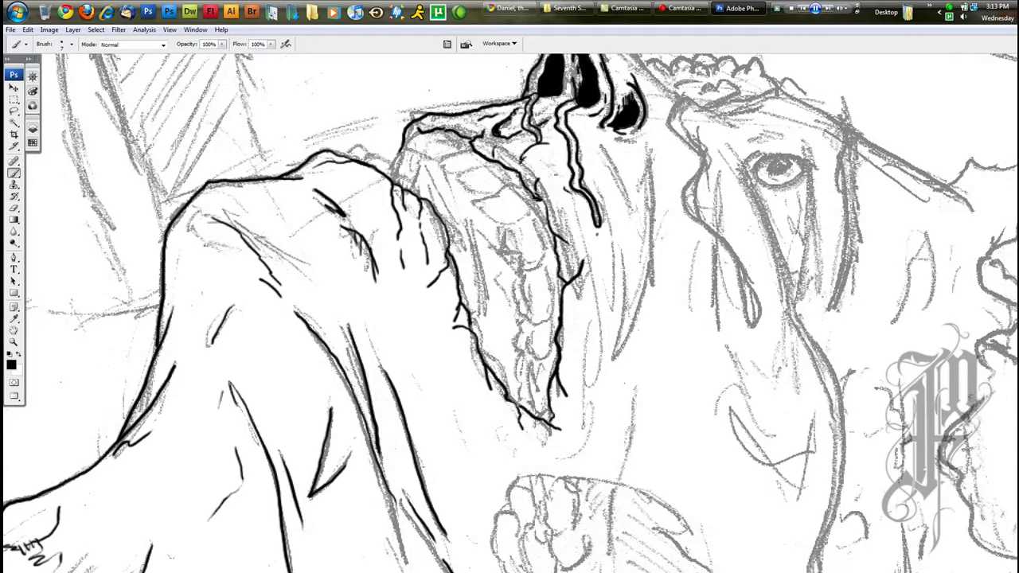
# Step: Fill the chin beside the lower lip with short, thick black stubble strokes
pyautogui.moveTo(346, 171)
pyautogui.mouseDown()
pyautogui.moveTo(323, 181)
pyautogui.moveTo(371, 238)
pyautogui.mouseUp()
pyautogui.moveTo(395, 195)
pyautogui.mouseDown()
pyautogui.moveTo(400, 216)
pyautogui.moveTo(412, 217)
pyautogui.moveTo(406, 253)
pyautogui.mouseUp()
pyautogui.moveTo(435, 221)
pyautogui.mouseDown()
pyautogui.moveTo(426, 242)
pyautogui.moveTo(435, 271)
pyautogui.moveTo(441, 240)
pyautogui.moveTo(407, 286)
pyautogui.moveTo(409, 269)
pyautogui.mouseUp()
pyautogui.moveTo(402, 304); pyautogui.dragTo(400, 319)
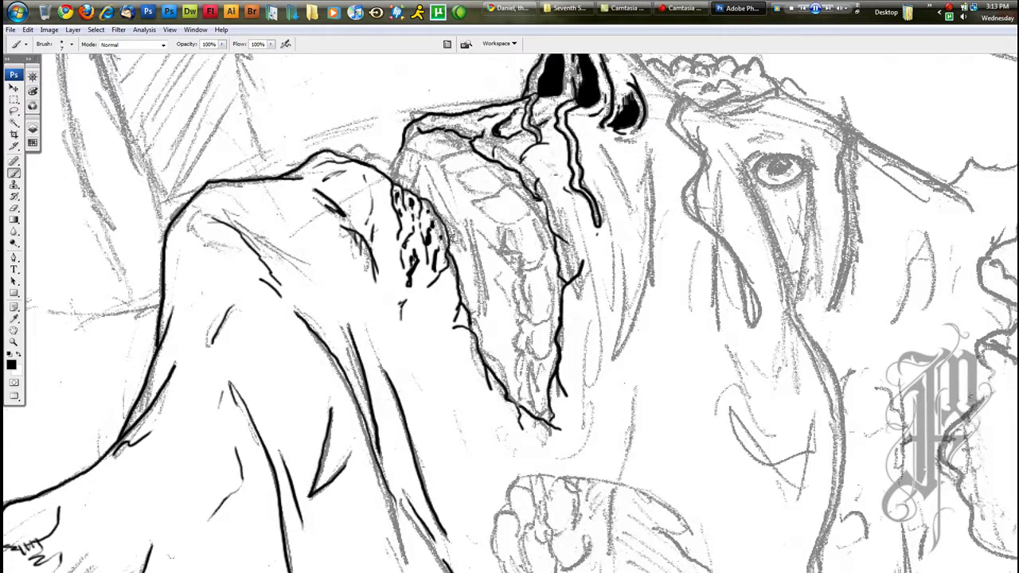
pyautogui.moveTo(449, 274); pyautogui.dragTo(451, 291)
pyautogui.moveTo(439, 296); pyautogui.dragTo(438, 305)
pyautogui.moveTo(376, 185)
pyautogui.mouseDown()
pyautogui.moveTo(377, 221)
pyautogui.moveTo(375, 194)
pyautogui.mouseUp()
pyautogui.moveTo(383, 180); pyautogui.dragTo(377, 255)
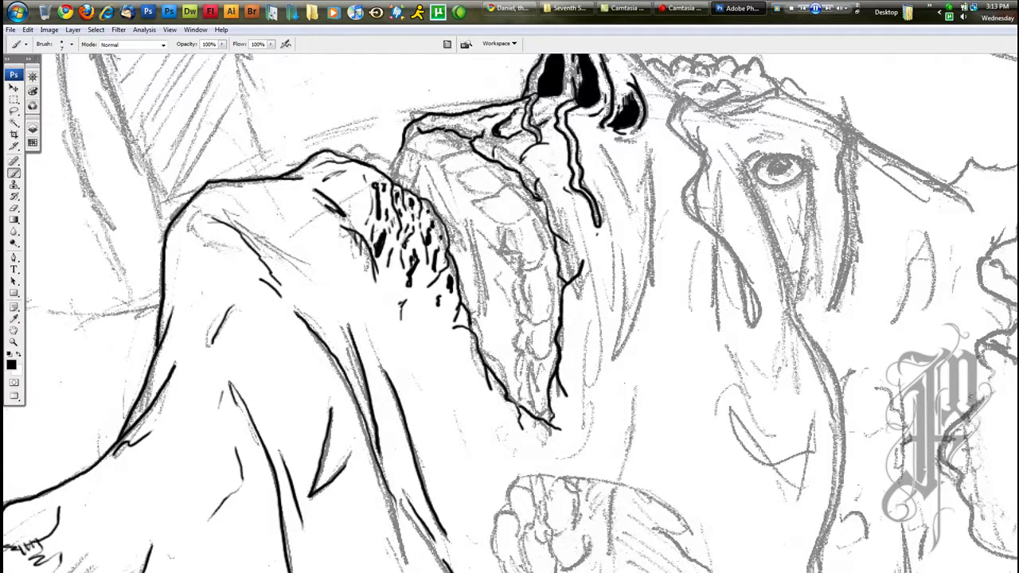
pyautogui.moveTo(392, 161)
pyautogui.mouseDown()
pyautogui.moveTo(490, 234)
pyautogui.moveTo(424, 232)
pyautogui.moveTo(400, 251)
pyautogui.moveTo(412, 252)
pyautogui.moveTo(360, 278)
pyautogui.moveTo(395, 260)
pyautogui.moveTo(435, 267)
pyautogui.moveTo(436, 276)
pyautogui.moveTo(435, 263)
pyautogui.moveTo(457, 309)
pyautogui.moveTo(457, 280)
pyautogui.moveTo(390, 293)
pyautogui.mouseUp()
pyautogui.moveTo(372, 347); pyautogui.dragTo(371, 317)
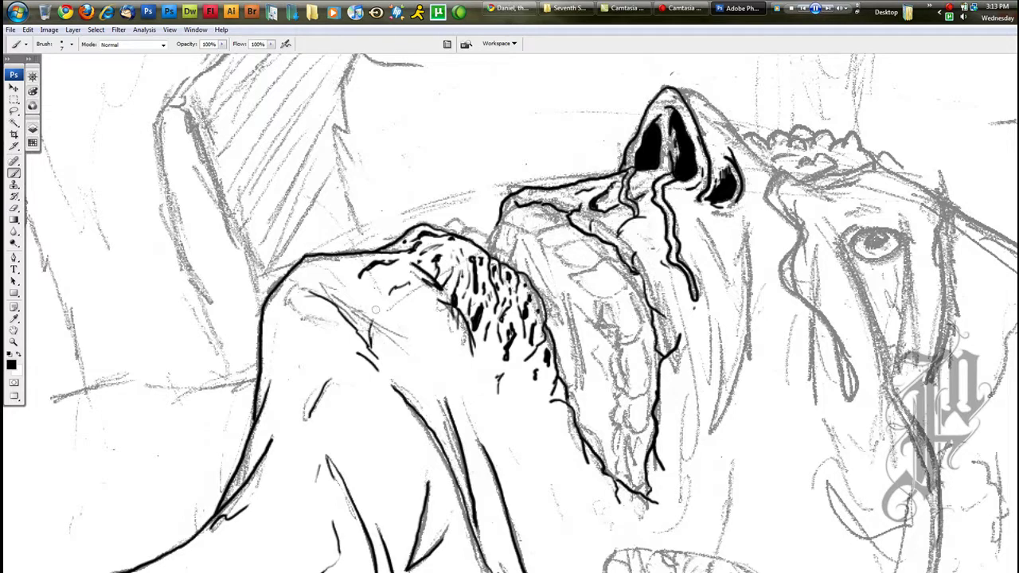
# Step: Add short hair strokes along the underside of the jaw, down to the top of the neck folds
pyautogui.moveTo(466, 337); pyautogui.dragTo(452, 360)
pyautogui.moveTo(394, 391)
pyautogui.mouseDown()
pyautogui.moveTo(453, 372)
pyautogui.moveTo(465, 400)
pyautogui.mouseUp()
pyautogui.moveTo(487, 349); pyautogui.dragTo(486, 360)
pyautogui.moveTo(455, 408); pyautogui.dragTo(435, 422)
pyautogui.moveTo(470, 417); pyautogui.dragTo(457, 424)
pyautogui.moveTo(419, 365); pyautogui.dragTo(393, 379)
pyautogui.moveTo(451, 311); pyautogui.dragTo(386, 373)
pyautogui.moveTo(422, 330); pyautogui.dragTo(380, 350)
pyautogui.moveTo(432, 298); pyautogui.dragTo(397, 330)
pyautogui.moveTo(388, 344)
pyautogui.mouseDown()
pyautogui.moveTo(381, 358)
pyautogui.moveTo(393, 367)
pyautogui.mouseUp()
pyautogui.moveTo(457, 341)
pyautogui.mouseDown()
pyautogui.moveTo(421, 370)
pyautogui.moveTo(453, 372)
pyautogui.mouseUp()
# Step: Extend the short beard strokes over the tip of the chin to its outer contour
pyautogui.moveTo(393, 267)
pyautogui.mouseDown()
pyautogui.moveTo(358, 292)
pyautogui.moveTo(343, 351)
pyautogui.moveTo(293, 338)
pyautogui.mouseUp()
pyautogui.moveTo(312, 269); pyautogui.dragTo(283, 301)
pyautogui.moveTo(324, 262)
pyautogui.mouseDown()
pyautogui.moveTo(298, 288)
pyautogui.moveTo(330, 296)
pyautogui.mouseUp()
pyautogui.moveTo(407, 267)
pyautogui.mouseDown()
pyautogui.moveTo(354, 324)
pyautogui.moveTo(368, 304)
pyautogui.mouseUp()
pyautogui.moveTo(402, 314); pyautogui.dragTo(391, 335)
pyautogui.moveTo(448, 297)
pyautogui.mouseDown()
pyautogui.moveTo(423, 314)
pyautogui.moveTo(438, 300)
pyautogui.mouseUp()
pyautogui.moveTo(357, 259); pyautogui.dragTo(332, 281)
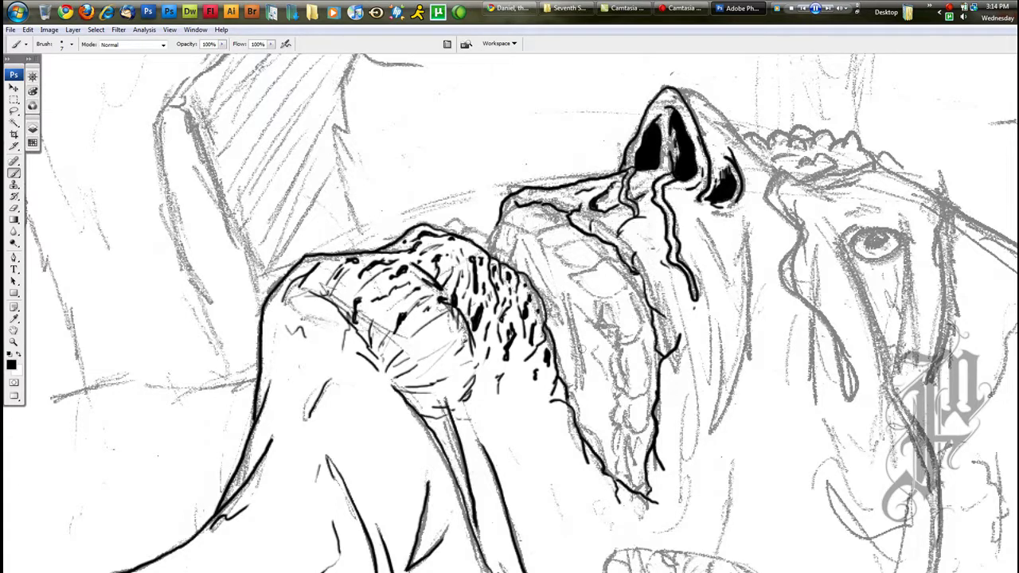
# Step: Ink thick dark strokes along the lower edge of the mouth and mark the beard's edge on the jaw
pyautogui.moveTo(585, 351); pyautogui.dragTo(530, 227)
pyautogui.moveTo(505, 268)
pyautogui.mouseDown()
pyautogui.moveTo(487, 292)
pyautogui.moveTo(511, 297)
pyautogui.moveTo(523, 350)
pyautogui.mouseUp()
pyautogui.moveTo(506, 301)
pyautogui.mouseDown()
pyautogui.moveTo(517, 317)
pyautogui.moveTo(516, 307)
pyautogui.mouseUp()
pyautogui.moveTo(507, 331); pyautogui.dragTo(502, 350)
pyautogui.moveTo(511, 360); pyautogui.dragTo(497, 411)
pyautogui.moveTo(502, 374)
pyautogui.mouseDown()
pyautogui.moveTo(489, 379)
pyautogui.moveTo(477, 354)
pyautogui.moveTo(453, 385)
pyautogui.moveTo(475, 398)
pyautogui.mouseUp()
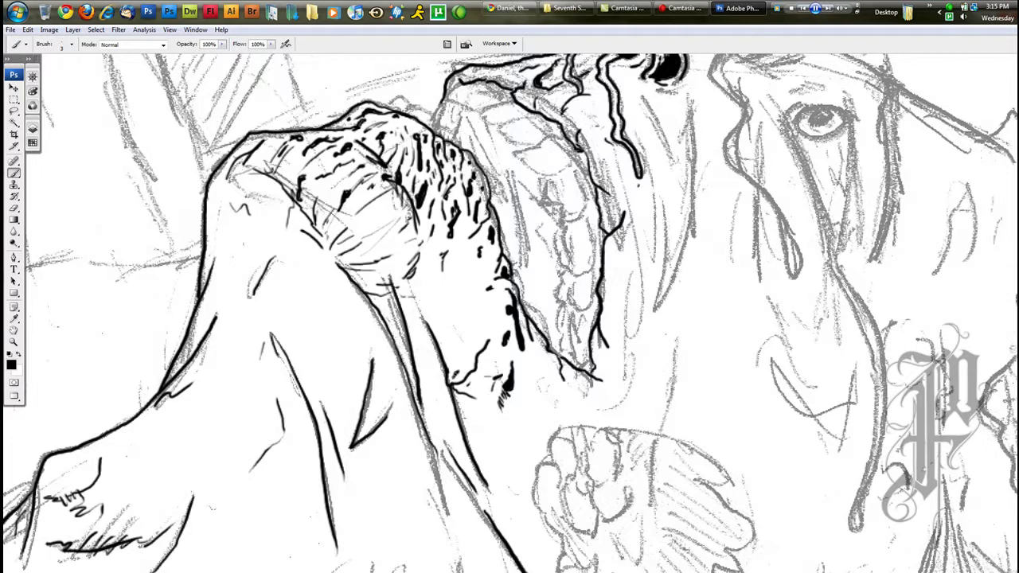
# Step: Fill the gaps in the beard across the jaw and chin with more short strokes
pyautogui.moveTo(466, 363)
pyautogui.mouseDown()
pyautogui.moveTo(474, 320)
pyautogui.moveTo(481, 340)
pyautogui.moveTo(438, 328)
pyautogui.moveTo(440, 296)
pyautogui.moveTo(430, 293)
pyautogui.moveTo(461, 275)
pyautogui.mouseUp()
pyautogui.moveTo(399, 272); pyautogui.dragTo(385, 258)
pyautogui.moveTo(347, 185); pyautogui.dragTo(320, 225)
pyautogui.moveTo(365, 189); pyautogui.dragTo(351, 211)
pyautogui.moveTo(359, 202); pyautogui.dragTo(343, 228)
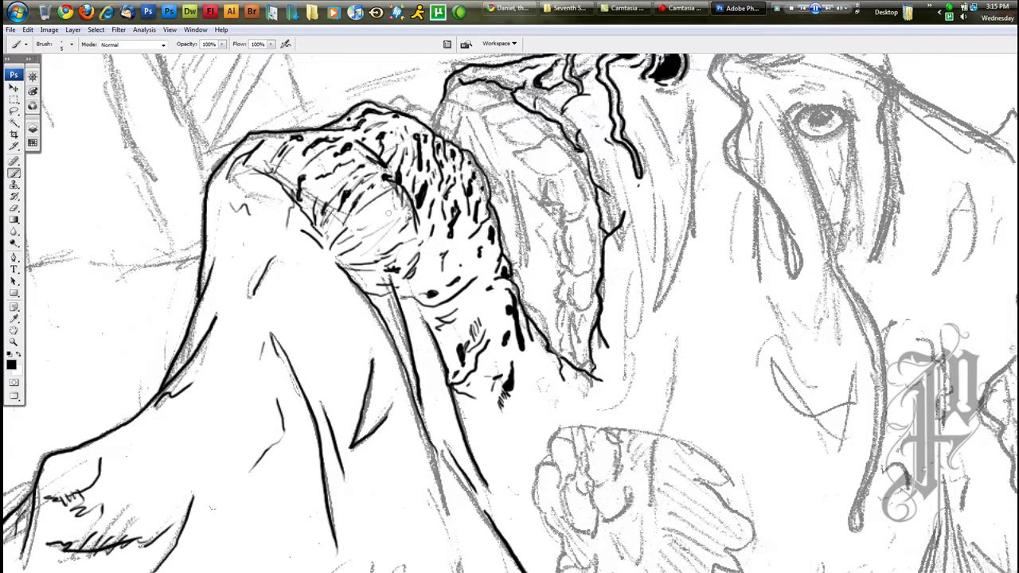
pyautogui.moveTo(480, 268)
pyautogui.mouseDown()
pyautogui.moveTo(473, 288)
pyautogui.moveTo(481, 275)
pyautogui.moveTo(460, 261)
pyautogui.mouseUp()
pyautogui.moveTo(473, 303)
pyautogui.mouseDown()
pyautogui.moveTo(454, 315)
pyautogui.moveTo(470, 316)
pyautogui.mouseUp()
# Step: Ink beard strokes around the corner of the mouth and up the cheek side with a 5 px brush
pyautogui.moveTo(582, 311); pyautogui.dragTo(504, 335)
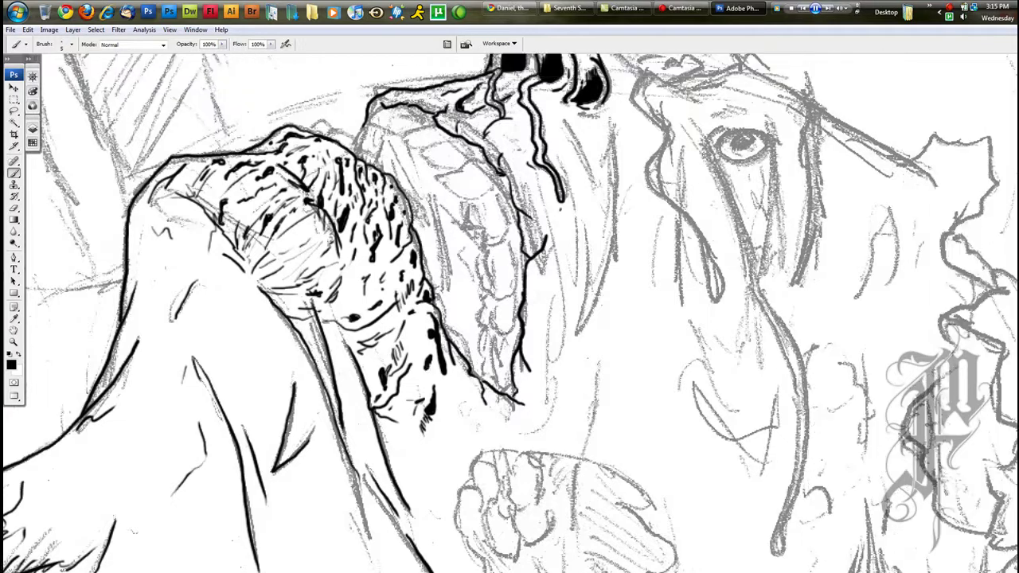
pyautogui.moveTo(530, 276)
pyautogui.mouseDown()
pyautogui.moveTo(530, 288)
pyautogui.moveTo(548, 266)
pyautogui.moveTo(535, 309)
pyautogui.mouseUp()
pyautogui.moveTo(531, 358); pyautogui.dragTo(540, 341)
pyautogui.moveTo(527, 344)
pyautogui.mouseDown()
pyautogui.moveTo(552, 309)
pyautogui.moveTo(577, 321)
pyautogui.mouseUp()
pyautogui.moveTo(579, 335)
pyautogui.mouseDown()
pyautogui.moveTo(593, 326)
pyautogui.moveTo(583, 331)
pyautogui.mouseUp()
pyautogui.moveTo(517, 376); pyautogui.dragTo(526, 360)
pyautogui.moveTo(522, 395)
pyautogui.mouseDown()
pyautogui.moveTo(519, 363)
pyautogui.moveTo(539, 407)
pyautogui.moveTo(528, 407)
pyautogui.mouseUp()
pyautogui.moveTo(535, 396)
pyautogui.mouseDown()
pyautogui.moveTo(506, 407)
pyautogui.moveTo(486, 393)
pyautogui.moveTo(518, 438)
pyautogui.mouseUp()
pyautogui.moveTo(469, 404); pyautogui.dragTo(471, 402)
pyautogui.moveTo(473, 385)
pyautogui.mouseDown()
pyautogui.moveTo(471, 397)
pyautogui.moveTo(448, 384)
pyautogui.moveTo(445, 421)
pyautogui.mouseUp()
pyautogui.moveTo(427, 386); pyautogui.dragTo(418, 392)
pyautogui.moveTo(420, 326); pyautogui.dragTo(415, 349)
# Step: Add short dark stubble strokes along the upper lip edge of the open mouth
pyautogui.moveTo(594, 227); pyautogui.dragTo(474, 345)
pyautogui.moveTo(405, 337)
pyautogui.mouseDown()
pyautogui.moveTo(420, 350)
pyautogui.moveTo(410, 356)
pyautogui.moveTo(416, 373)
pyautogui.moveTo(415, 360)
pyautogui.mouseUp()
pyautogui.moveTo(422, 320); pyautogui.dragTo(413, 331)
pyautogui.moveTo(404, 295); pyautogui.dragTo(405, 320)
pyautogui.moveTo(409, 260)
pyautogui.mouseDown()
pyautogui.moveTo(397, 287)
pyautogui.moveTo(403, 273)
pyautogui.mouseUp()
pyautogui.moveTo(419, 290); pyautogui.dragTo(432, 335)
pyautogui.moveTo(454, 339)
pyautogui.mouseDown()
pyautogui.moveTo(444, 356)
pyautogui.moveTo(438, 348)
pyautogui.moveTo(465, 371)
pyautogui.moveTo(441, 379)
pyautogui.moveTo(462, 394)
pyautogui.moveTo(428, 382)
pyautogui.mouseUp()
pyautogui.moveTo(444, 406)
pyautogui.mouseDown()
pyautogui.moveTo(431, 408)
pyautogui.moveTo(441, 410)
pyautogui.mouseUp()
pyautogui.moveTo(439, 341); pyautogui.dragTo(432, 352)
pyautogui.moveTo(419, 324); pyautogui.dragTo(434, 347)
pyautogui.moveTo(347, 233); pyautogui.dragTo(428, 233)
pyautogui.hotkey('ctrl', 'z')
pyautogui.hotkey('ctrl', 'alt', 'z')
pyautogui.hotkey('ctrl', 'alt', 'z')
# Step: Ink moustache strokes between the upper lip and the nostrils and short hairs out onto the cheek
pyautogui.moveTo(355, 276); pyautogui.dragTo(417, 297)
pyautogui.moveTo(454, 259); pyautogui.dragTo(438, 286)
pyautogui.moveTo(470, 264)
pyautogui.mouseDown()
pyautogui.moveTo(449, 278)
pyautogui.moveTo(465, 271)
pyautogui.mouseUp()
pyautogui.moveTo(501, 254); pyautogui.dragTo(485, 264)
pyautogui.moveTo(422, 260); pyautogui.dragTo(409, 269)
pyautogui.moveTo(416, 257)
pyautogui.mouseDown()
pyautogui.moveTo(409, 266)
pyautogui.moveTo(383, 262)
pyautogui.moveTo(416, 281)
pyautogui.mouseUp()
pyautogui.moveTo(383, 235)
pyautogui.mouseDown()
pyautogui.moveTo(374, 246)
pyautogui.moveTo(335, 239)
pyautogui.mouseUp()
pyautogui.moveTo(422, 219); pyautogui.dragTo(409, 231)
pyautogui.moveTo(507, 239); pyautogui.dragTo(490, 243)
pyautogui.moveTo(504, 241); pyautogui.dragTo(490, 247)
pyautogui.moveTo(514, 284)
pyautogui.mouseDown()
pyautogui.moveTo(498, 294)
pyautogui.moveTo(523, 290)
pyautogui.moveTo(526, 328)
pyautogui.mouseUp()
pyautogui.moveTo(471, 308); pyautogui.dragTo(466, 315)
pyautogui.moveTo(536, 371); pyautogui.dragTo(523, 296)
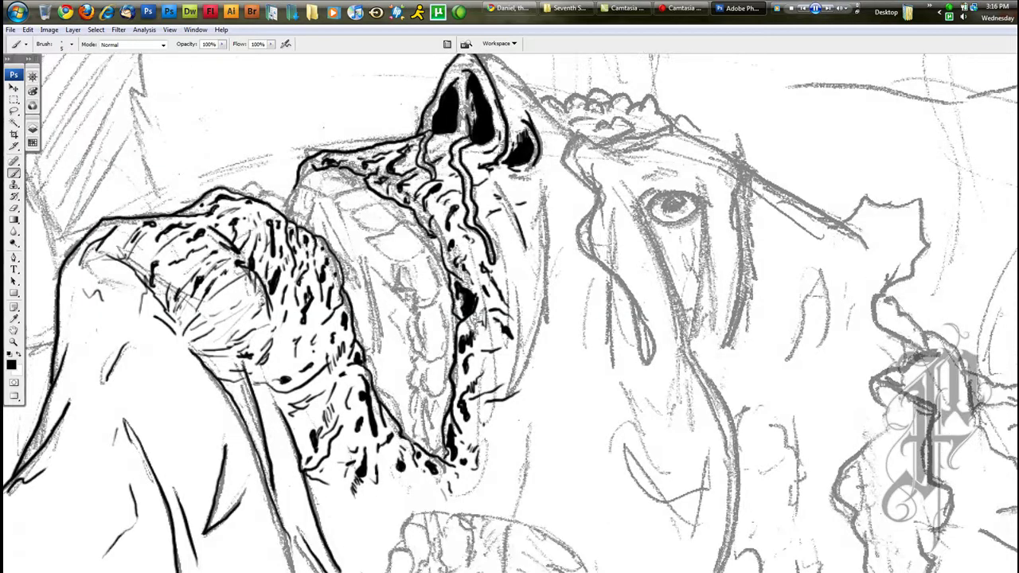
# Step: Ink the inner lip line and outline the large front teeth inside the open mouth
pyautogui.moveTo(362, 186)
pyautogui.mouseDown()
pyautogui.moveTo(315, 169)
pyautogui.moveTo(299, 184)
pyautogui.mouseUp()
pyautogui.moveTo(299, 185)
pyautogui.mouseDown()
pyautogui.moveTo(362, 188)
pyautogui.moveTo(329, 198)
pyautogui.mouseUp()
pyautogui.moveTo(330, 199)
pyautogui.mouseDown()
pyautogui.moveTo(348, 211)
pyautogui.moveTo(385, 205)
pyautogui.moveTo(389, 230)
pyautogui.mouseUp()
pyautogui.moveTo(390, 229)
pyautogui.mouseDown()
pyautogui.moveTo(400, 220)
pyautogui.moveTo(420, 226)
pyautogui.moveTo(403, 247)
pyautogui.mouseUp()
pyautogui.moveTo(366, 242)
pyautogui.mouseDown()
pyautogui.moveTo(422, 263)
pyautogui.moveTo(427, 237)
pyautogui.moveTo(407, 283)
pyautogui.moveTo(417, 302)
pyautogui.moveTo(438, 294)
pyautogui.moveTo(433, 269)
pyautogui.mouseUp()
pyautogui.moveTo(431, 275)
pyautogui.mouseDown()
pyautogui.moveTo(430, 258)
pyautogui.moveTo(403, 269)
pyautogui.moveTo(398, 285)
pyautogui.mouseUp()
# Step: Ink the smaller teeth and the dark gaps between them down towards the corner of the mouth
pyautogui.moveTo(397, 281)
pyautogui.mouseDown()
pyautogui.moveTo(405, 299)
pyautogui.moveTo(409, 285)
pyautogui.mouseUp()
pyautogui.moveTo(400, 271); pyautogui.dragTo(414, 298)
pyautogui.moveTo(412, 261); pyautogui.dragTo(426, 268)
pyautogui.moveTo(413, 257); pyautogui.dragTo(424, 266)
pyautogui.moveTo(414, 261); pyautogui.dragTo(429, 278)
pyautogui.moveTo(423, 274); pyautogui.dragTo(436, 298)
pyautogui.moveTo(428, 282)
pyautogui.mouseDown()
pyautogui.moveTo(436, 291)
pyautogui.moveTo(426, 295)
pyautogui.moveTo(443, 307)
pyautogui.mouseUp()
pyautogui.moveTo(422, 301); pyautogui.dragTo(419, 309)
pyautogui.moveTo(414, 301); pyautogui.dragTo(417, 332)
pyautogui.moveTo(425, 326); pyautogui.dragTo(422, 342)
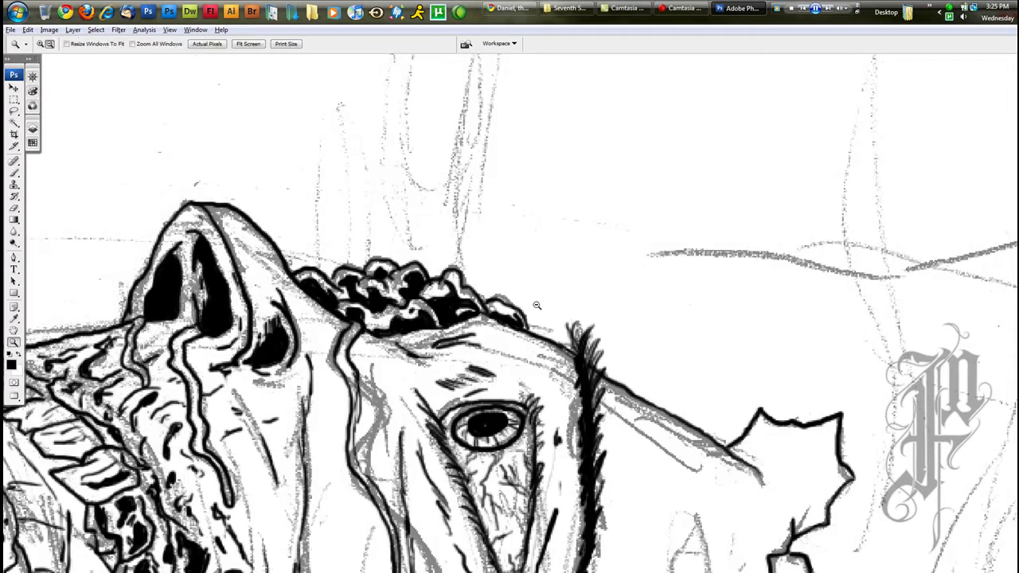
# Step: View the whole drawing and toggle the Art layer off and back on to check the inked lines alone
pyautogui.keyDown('alt'); pyautogui.click(546, 322); pyautogui.keyUp('alt')
pyautogui.keyDown('alt'); pyautogui.click(558, 394); pyautogui.keyUp('alt')
pyautogui.keyDown('alt'); pyautogui.click(559, 395); pyautogui.keyUp('alt')
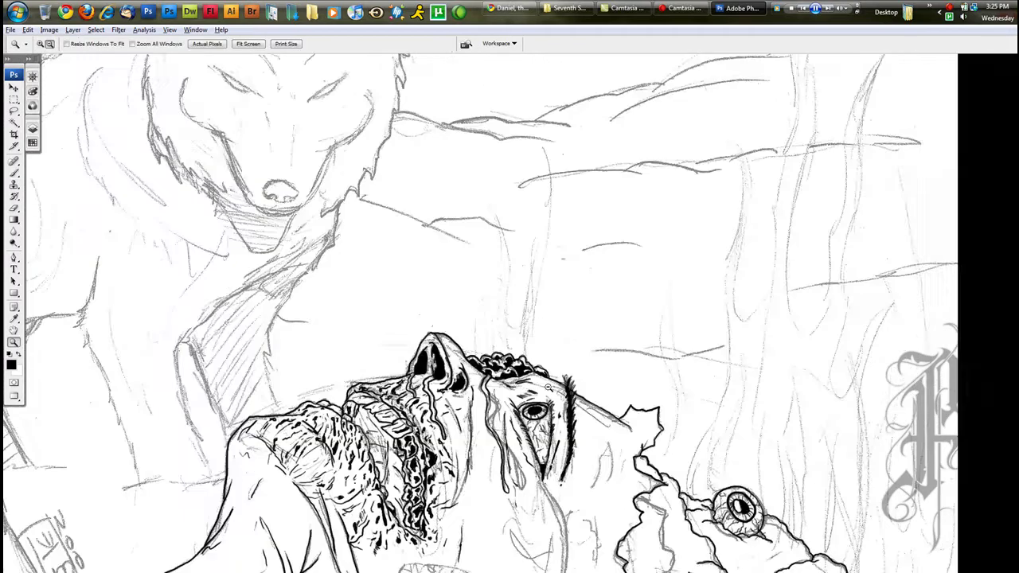
pyautogui.keyDown('alt'); pyautogui.click(559, 395); pyautogui.keyUp('alt')
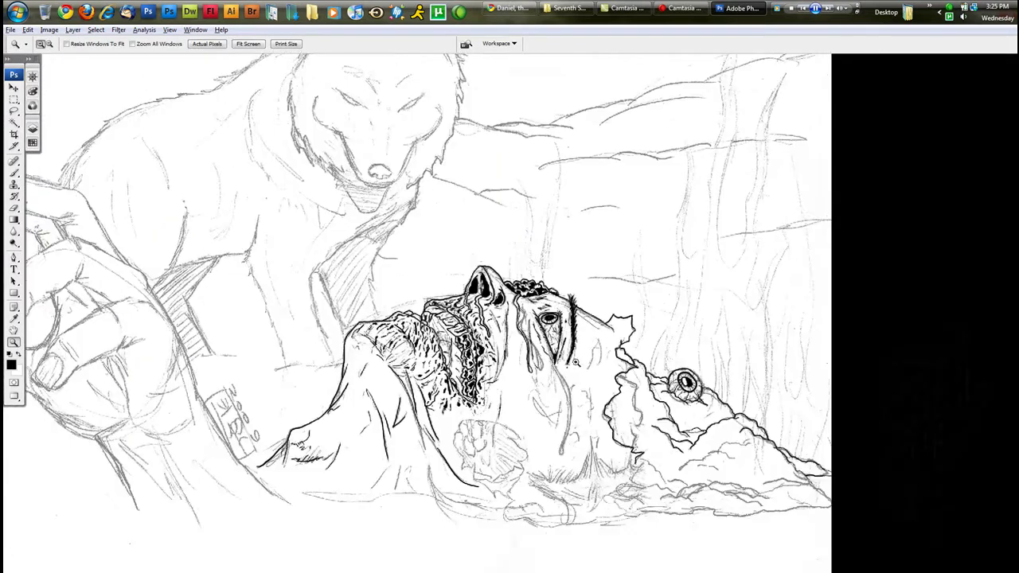
pyautogui.keyDown('alt'); pyautogui.click(580, 377); pyautogui.keyUp('alt')
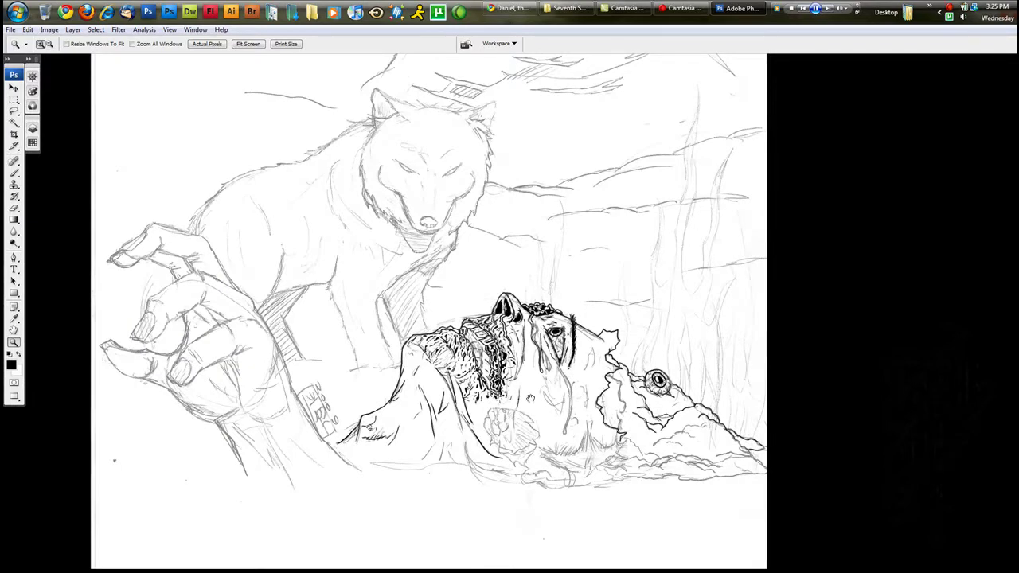
pyautogui.moveTo(530, 399); pyautogui.dragTo(671, 412)
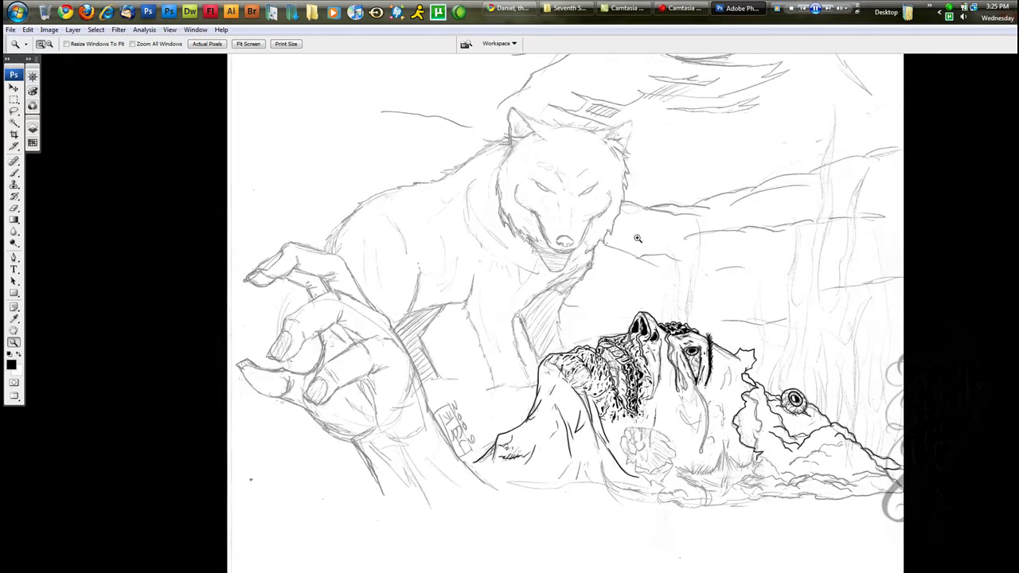
pyautogui.click(33, 128)
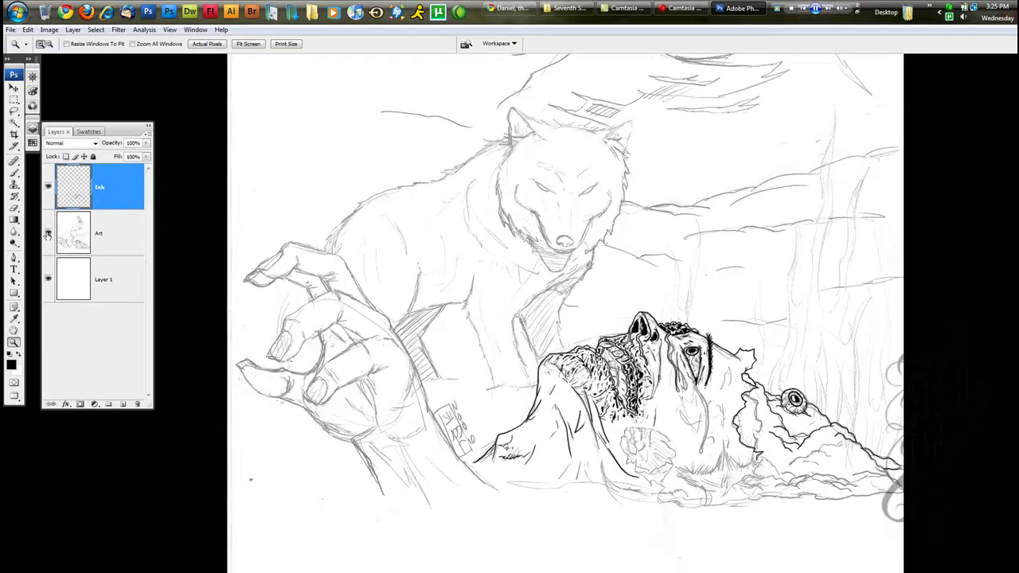
pyautogui.click(48, 235)
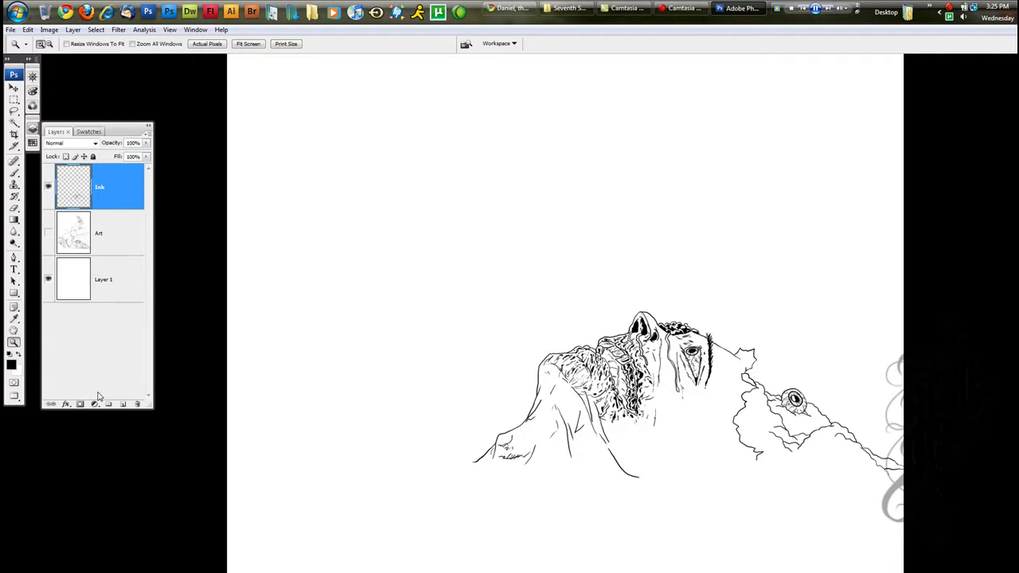
pyautogui.click(48, 234)
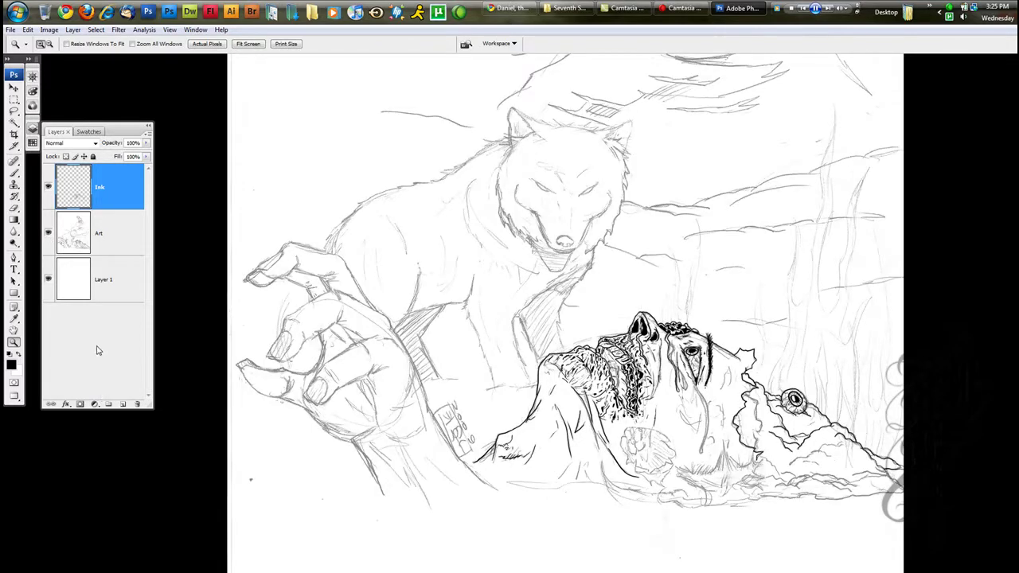
# Step: Try deleting the Art layer and merging the Ink layer down into the white Layer 1
pyautogui.click(105, 235)
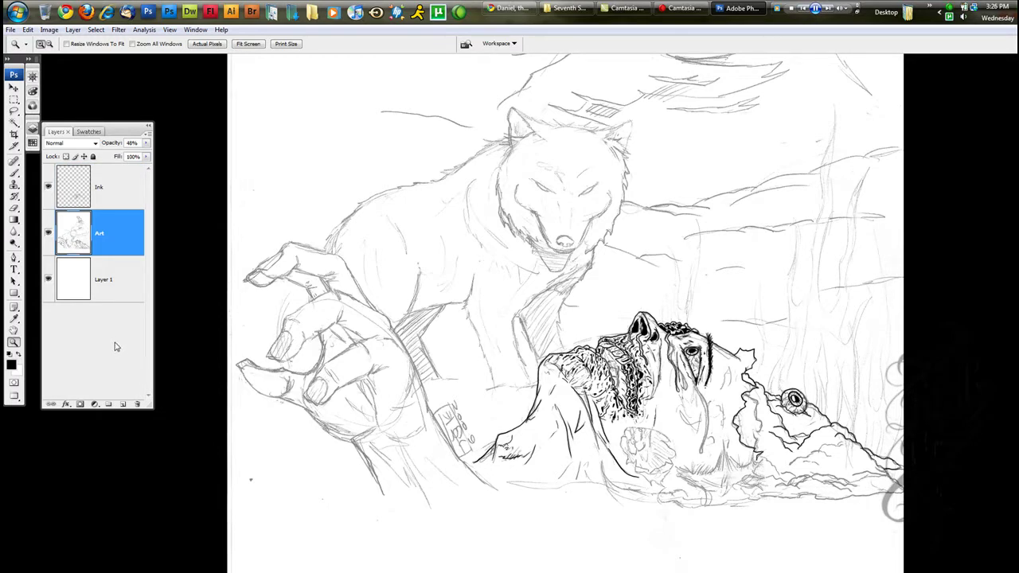
pyautogui.moveTo(105, 243); pyautogui.dragTo(137, 404)
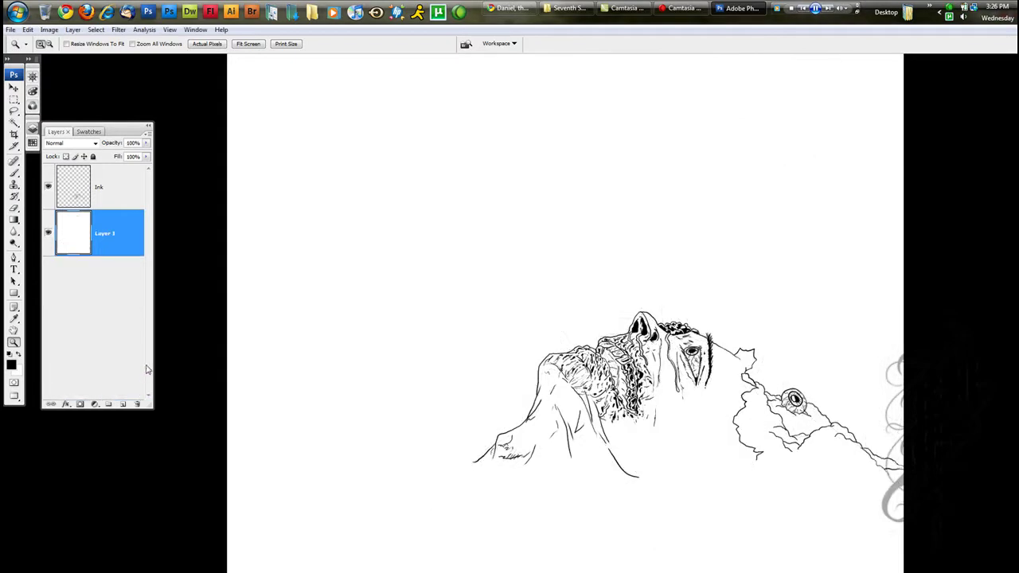
pyautogui.hotkey('alt', ']')
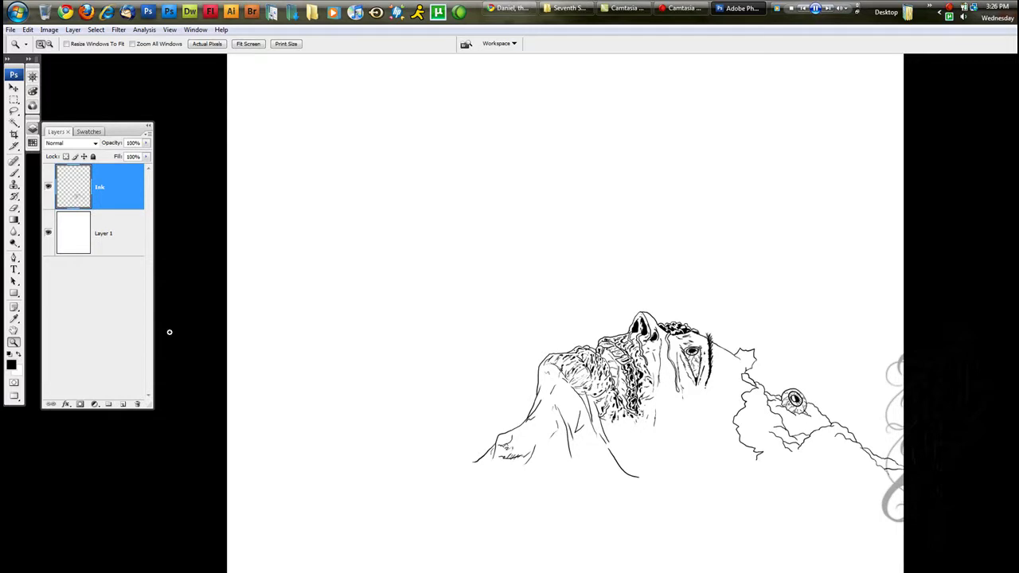
pyautogui.hotkey('ctrl', 'e')
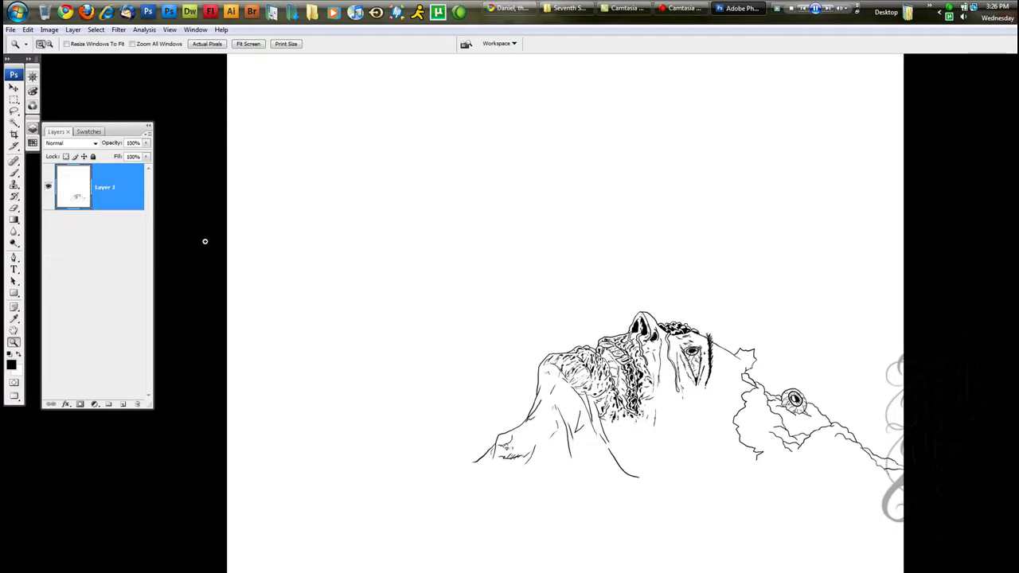
pyautogui.click(48, 187)
pyautogui.click(48, 187)
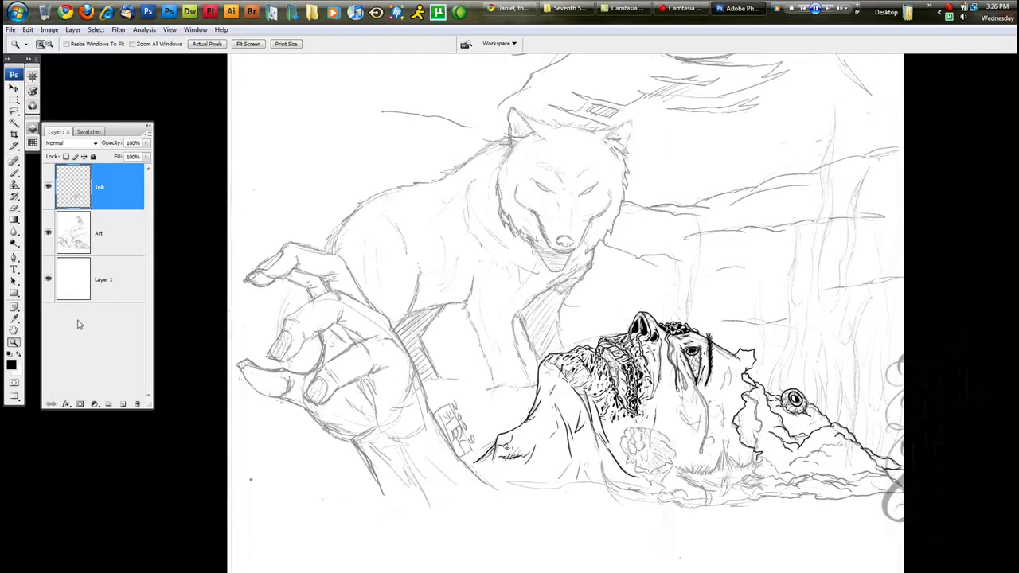
# Step: Hide the Art layer and Layer 1 to view the ink on transparency, and show both layers again
pyautogui.click(47, 233)
pyautogui.click(48, 279)
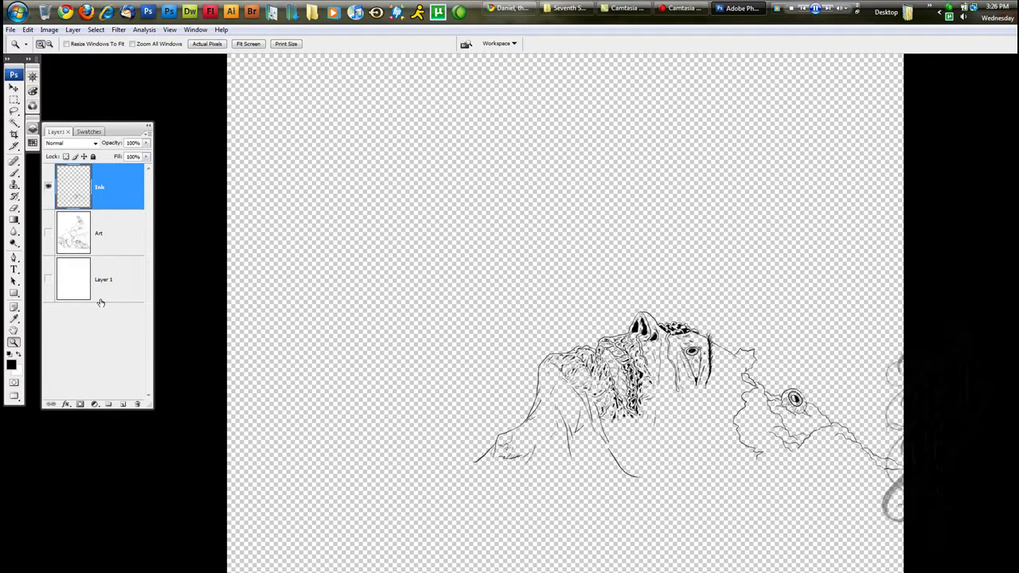
pyautogui.click(48, 232)
pyautogui.click(47, 280)
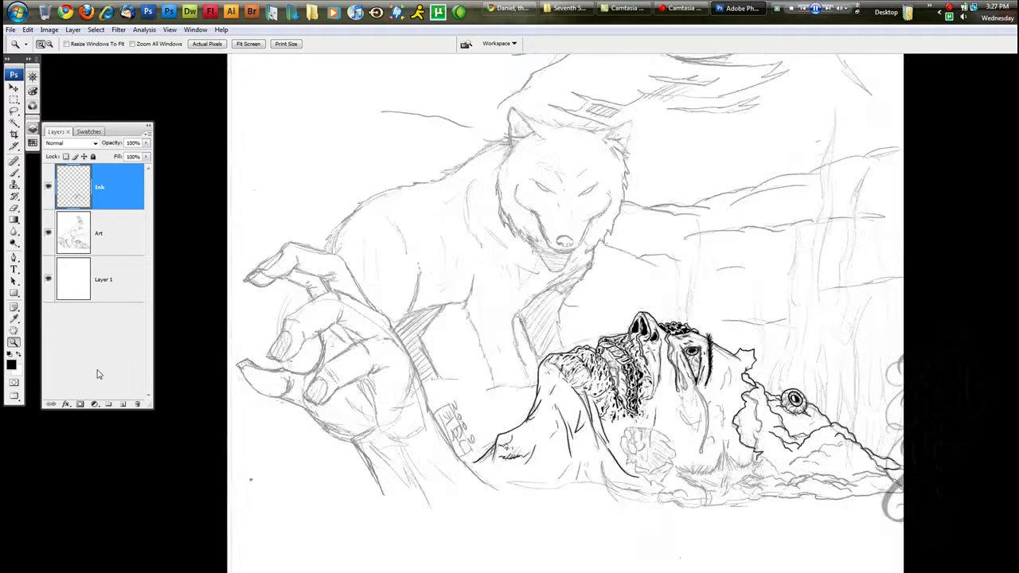
# Step: Try moving the Ink layer beneath the Art layer and merging it down into the white Layer 1
pyautogui.click(124, 237)
pyautogui.click(116, 197)
pyautogui.moveTo(116, 229); pyautogui.dragTo(116, 248)
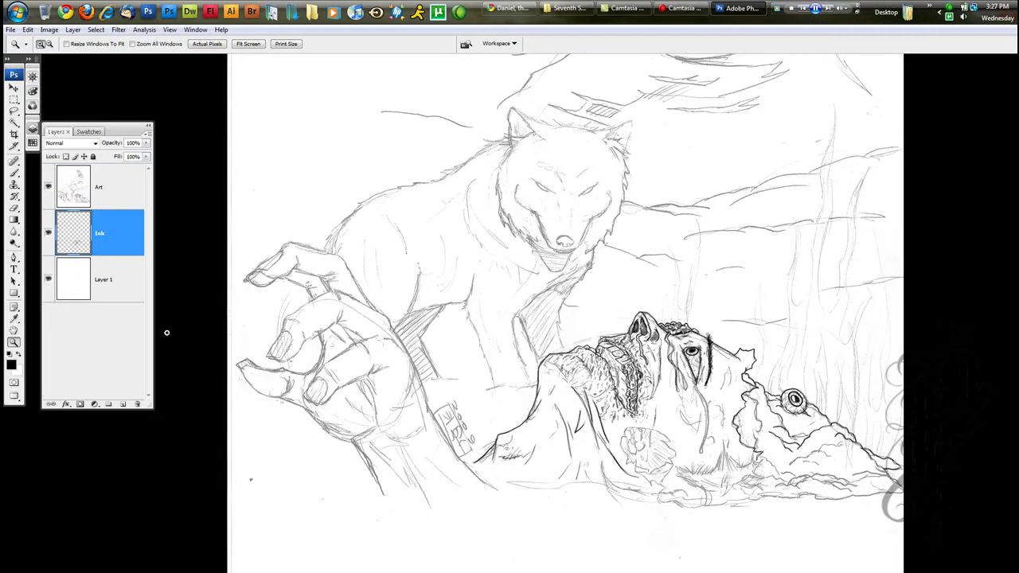
pyautogui.hotkey('ctrl', 'e')
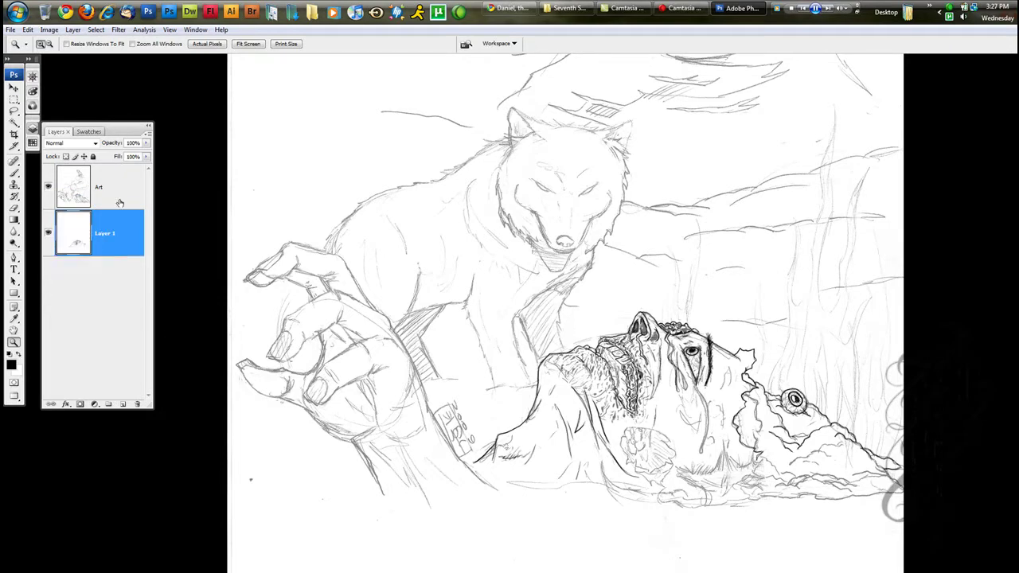
# Step: Toggle the merged Layer 1 off and on, and try reducing the Art layer's opacity before restoring it to full
pyautogui.click(48, 231)
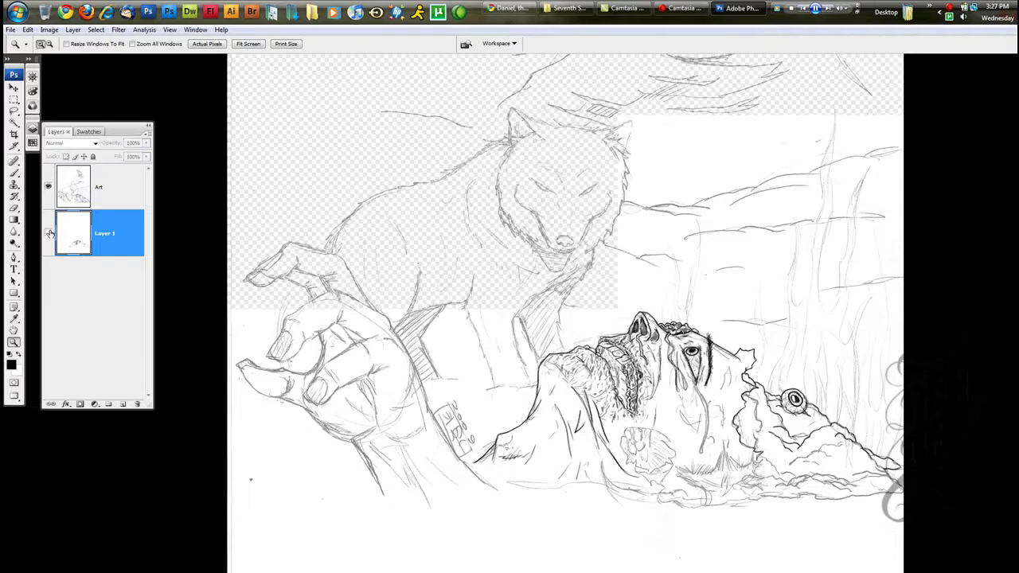
pyautogui.click(49, 235)
pyautogui.click(97, 197)
pyautogui.click(146, 144)
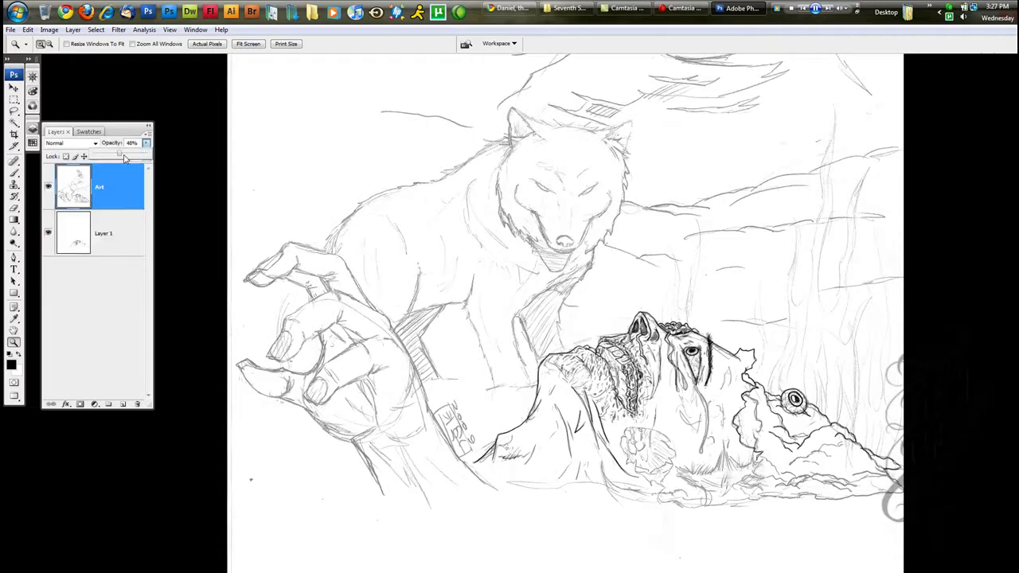
pyautogui.moveTo(123, 155); pyautogui.dragTo(150, 156)
# Step: Select the merged Layer 1 and toggle the Art layer's visibility repeatedly to compare the pencil sketch with the inked lines
pyautogui.click(124, 222)
pyautogui.click(48, 188)
pyautogui.click(48, 195)
pyautogui.click(48, 198)
pyautogui.click(47, 200)
pyautogui.click(46, 200)
pyautogui.click(47, 201)
pyautogui.click(46, 200)
pyautogui.click(47, 200)
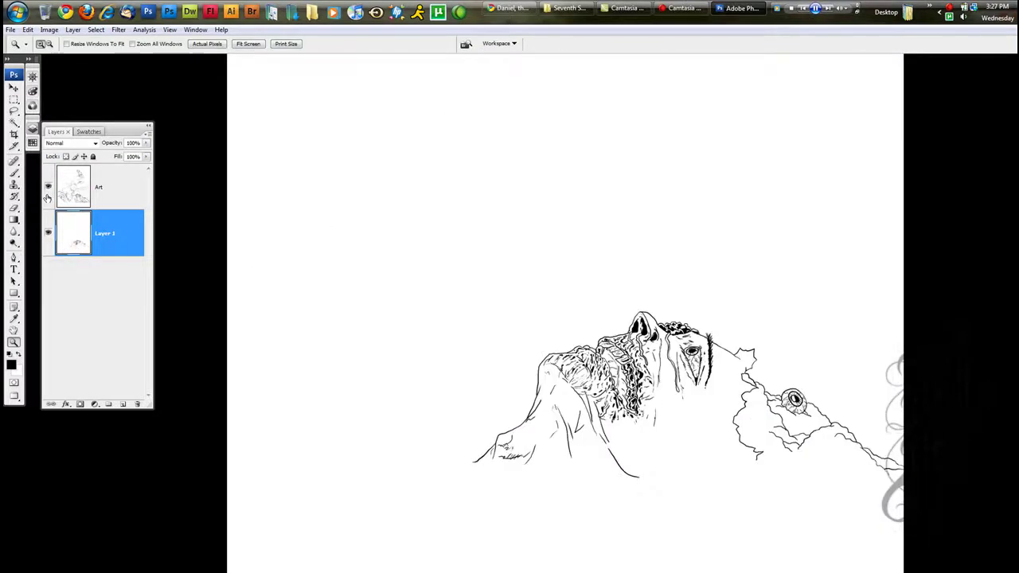
# Step: Bring back the separate Ink layer, place it above the Art layer, and hide the Art layer
pyautogui.click(112, 194)
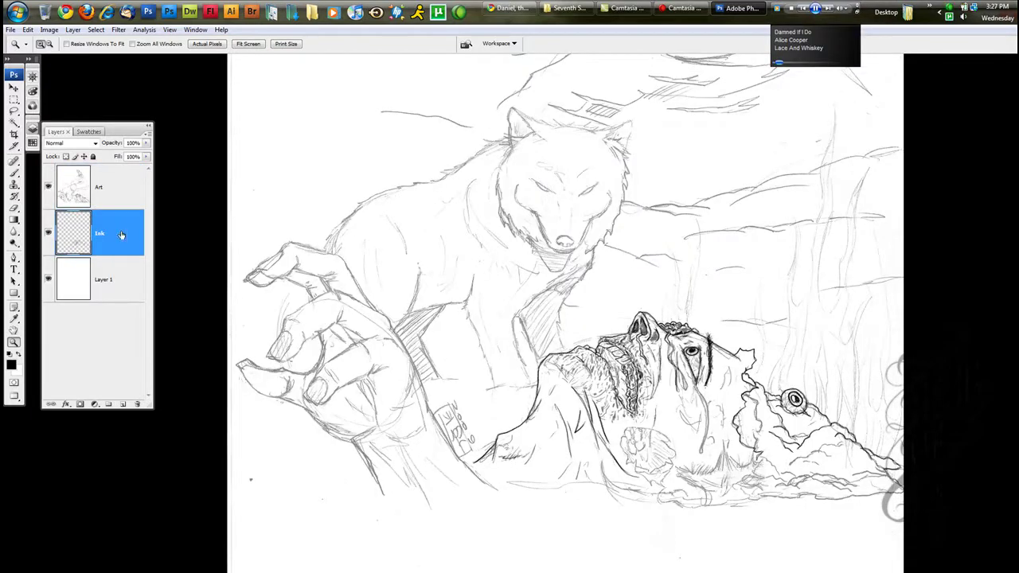
pyautogui.moveTo(122, 236); pyautogui.dragTo(86, 183)
pyautogui.click(47, 233)
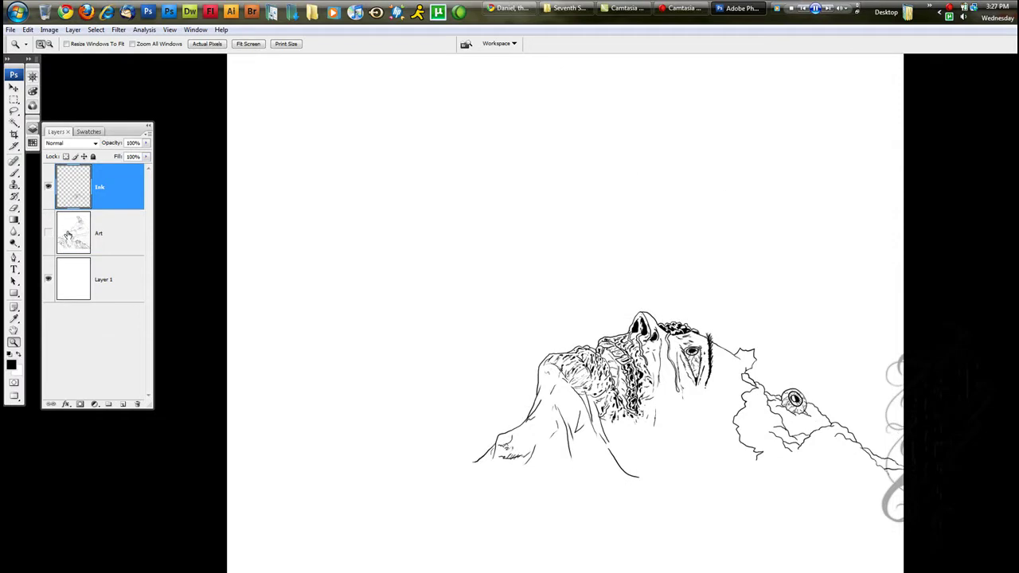